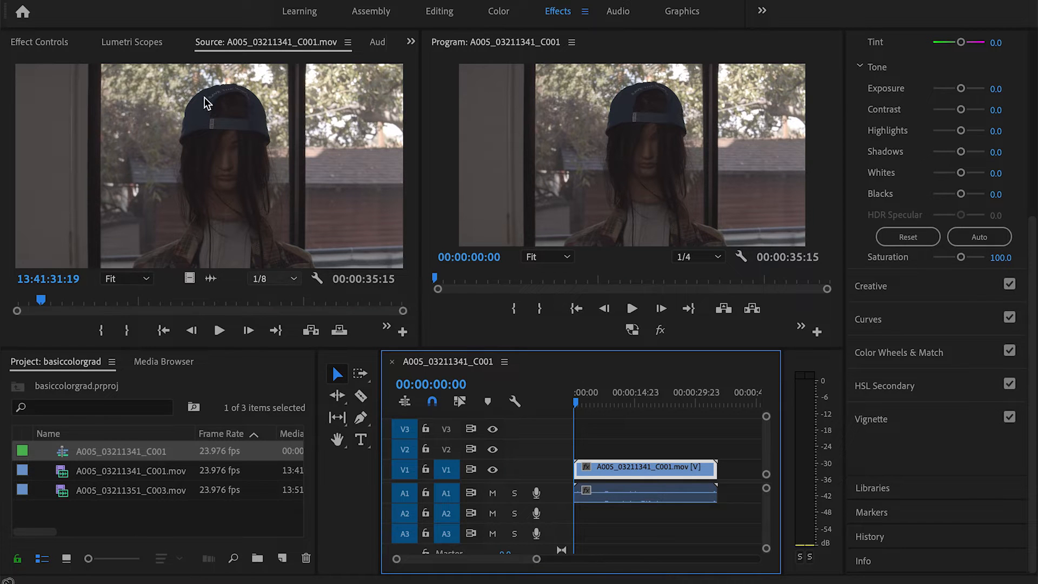
Display the Lumetri Scopes for the clip and check which scope types are available.
click(147, 46)
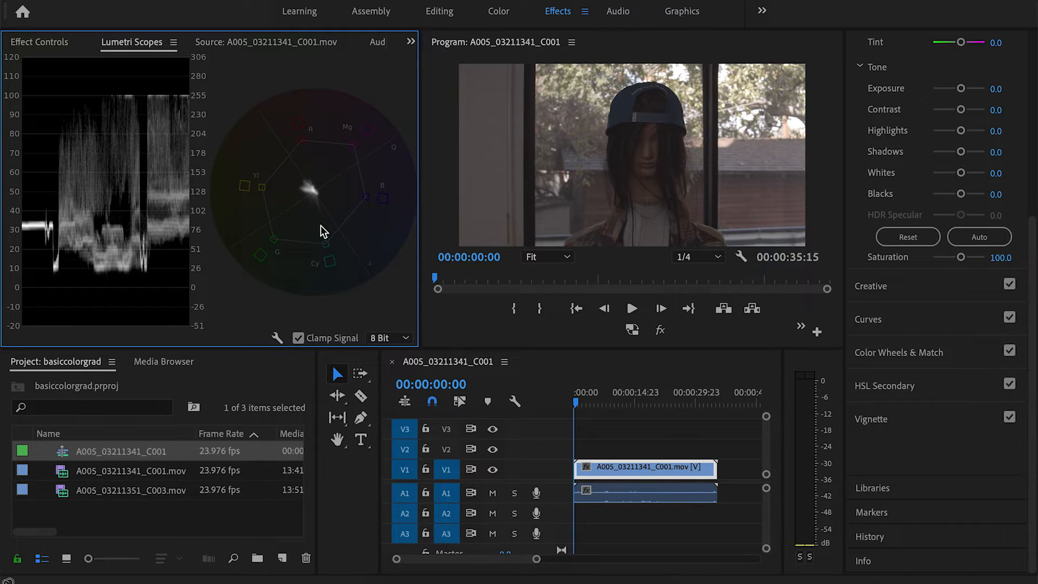
click(276, 339)
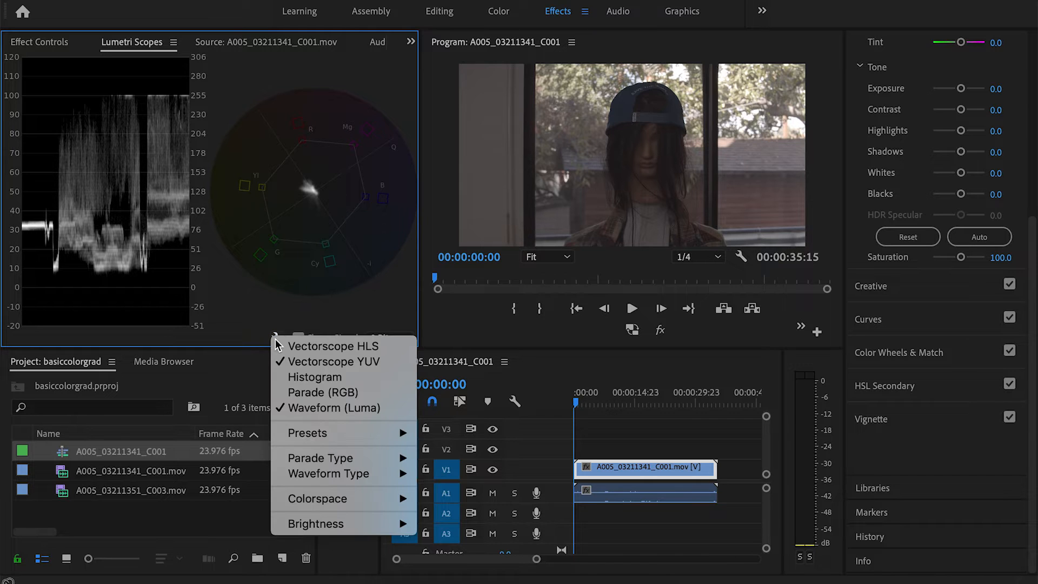
click(259, 319)
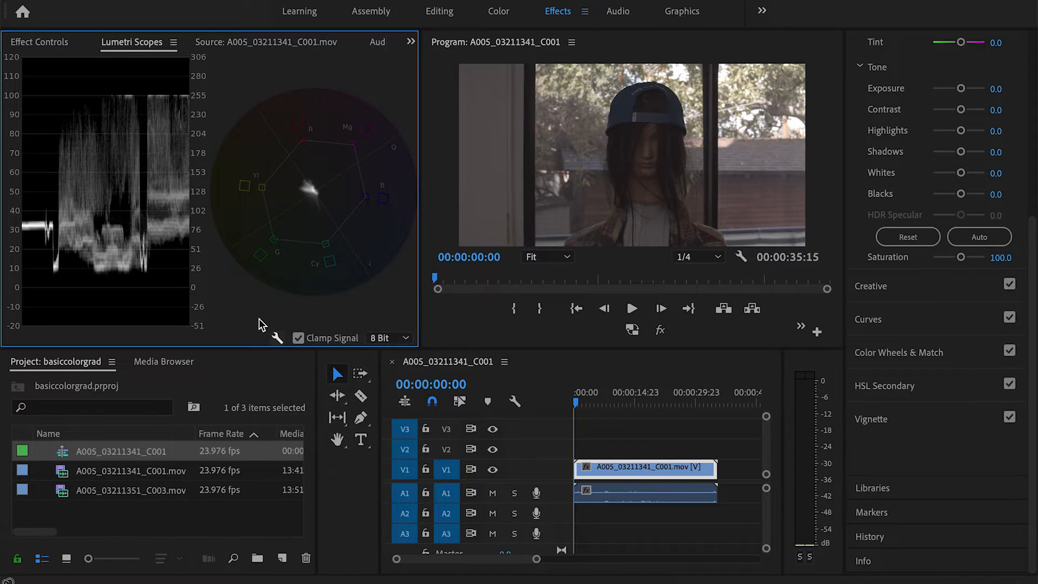
Add the histogram to the scopes display briefly and remove it again.
click(277, 339)
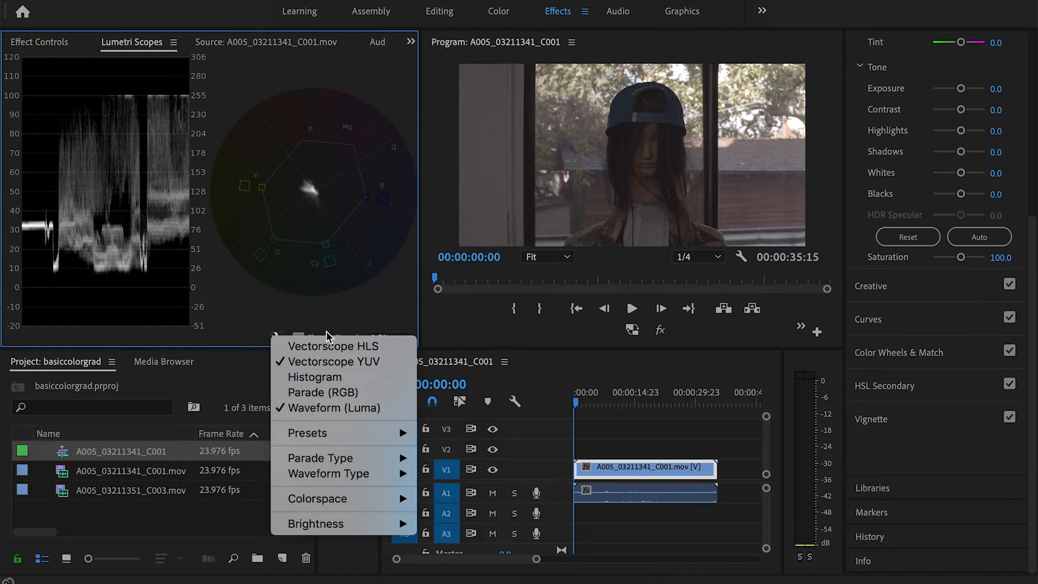
click(330, 376)
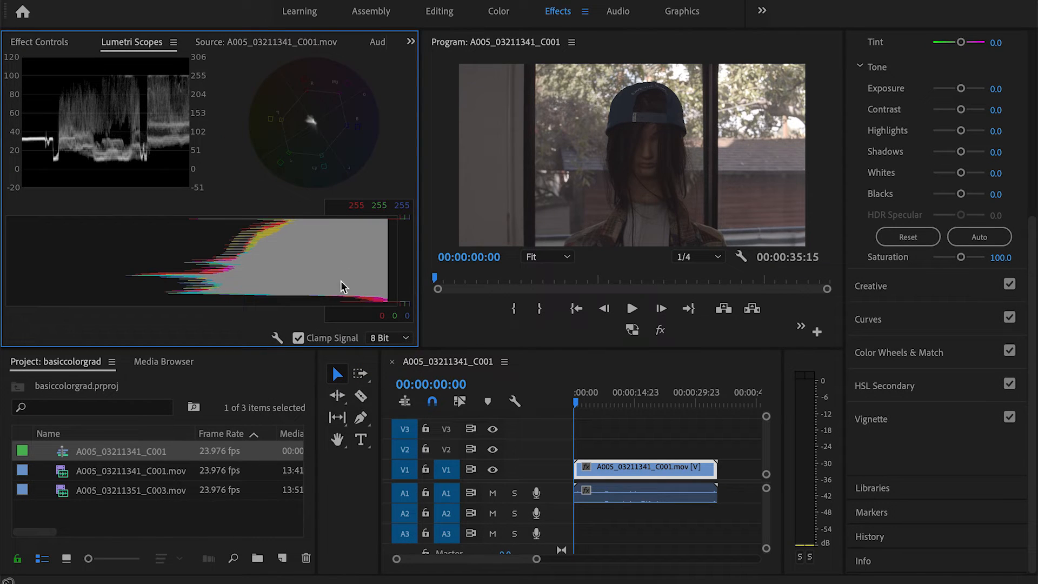
click(277, 340)
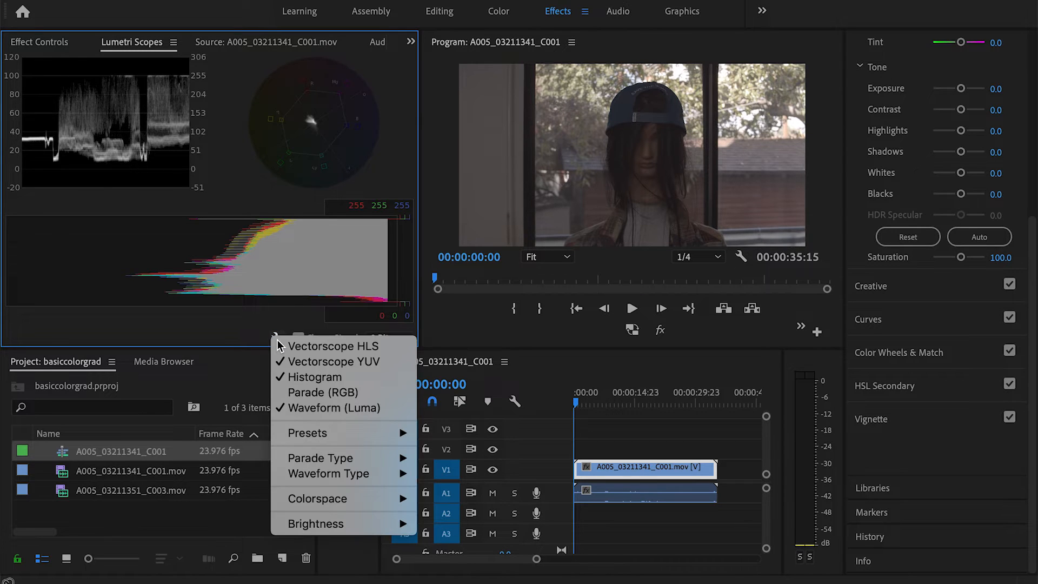
click(297, 376)
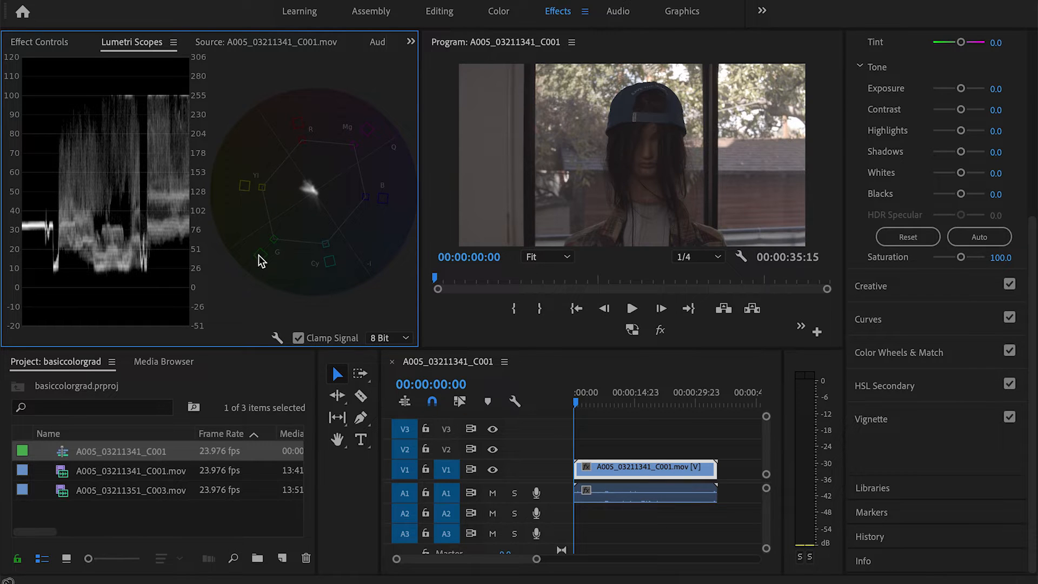
Set the waveform scope's type to RGB to view the separate colour channels.
click(276, 336)
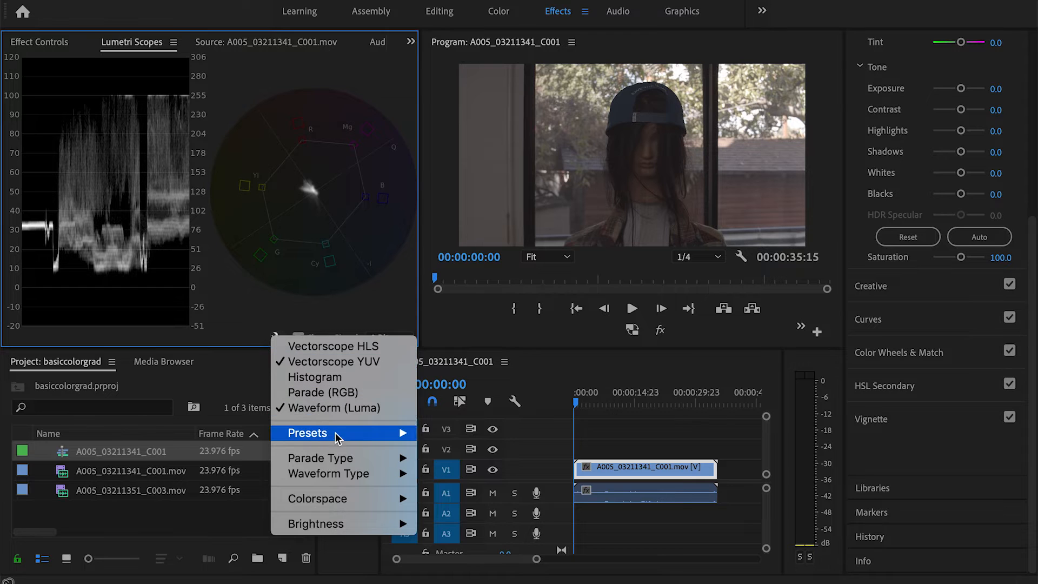
mouse_move(335, 433)
mouse_move(357, 476)
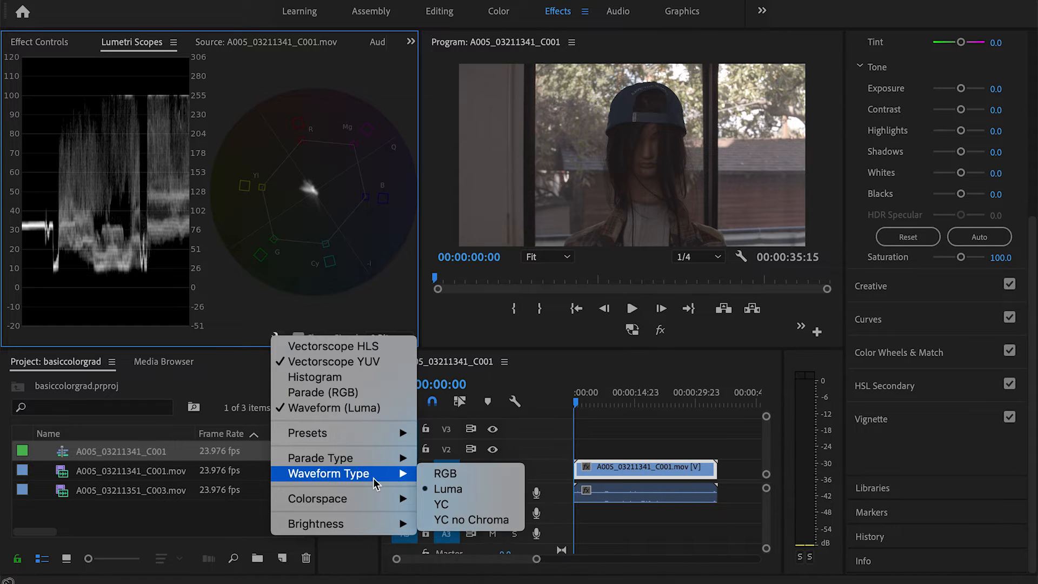
click(437, 475)
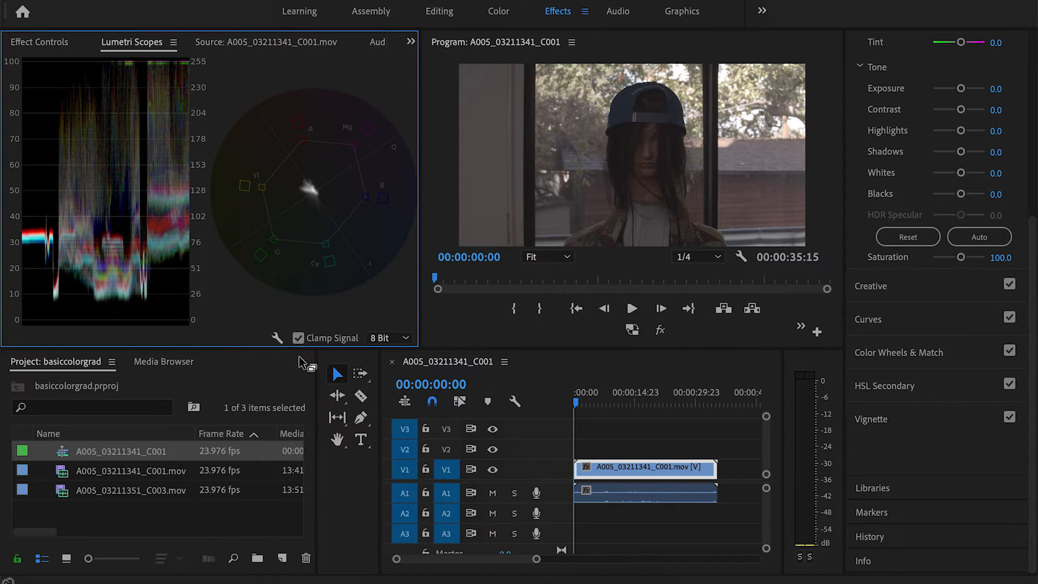
click(277, 342)
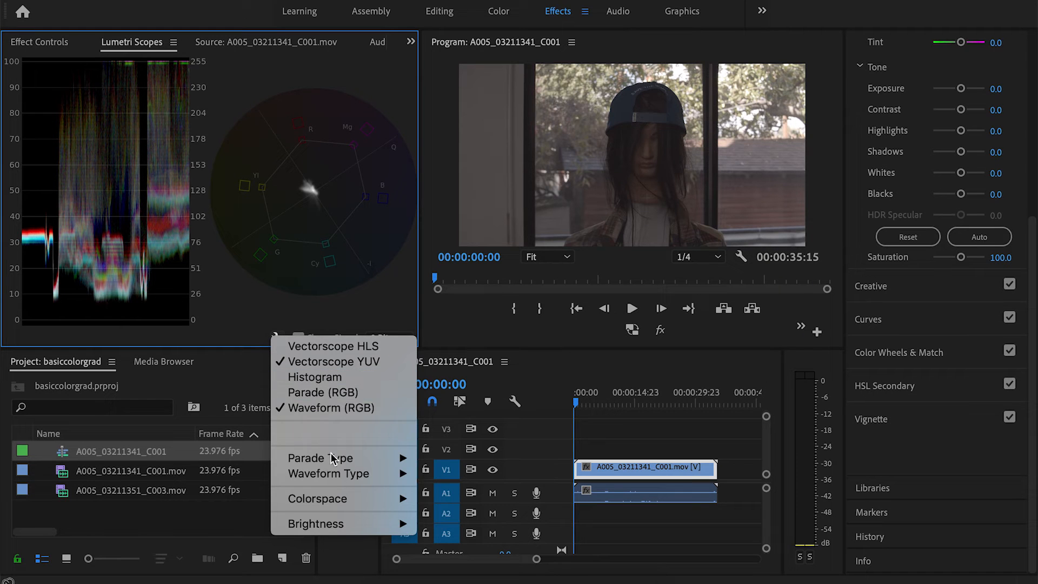
mouse_move(370, 479)
click(439, 474)
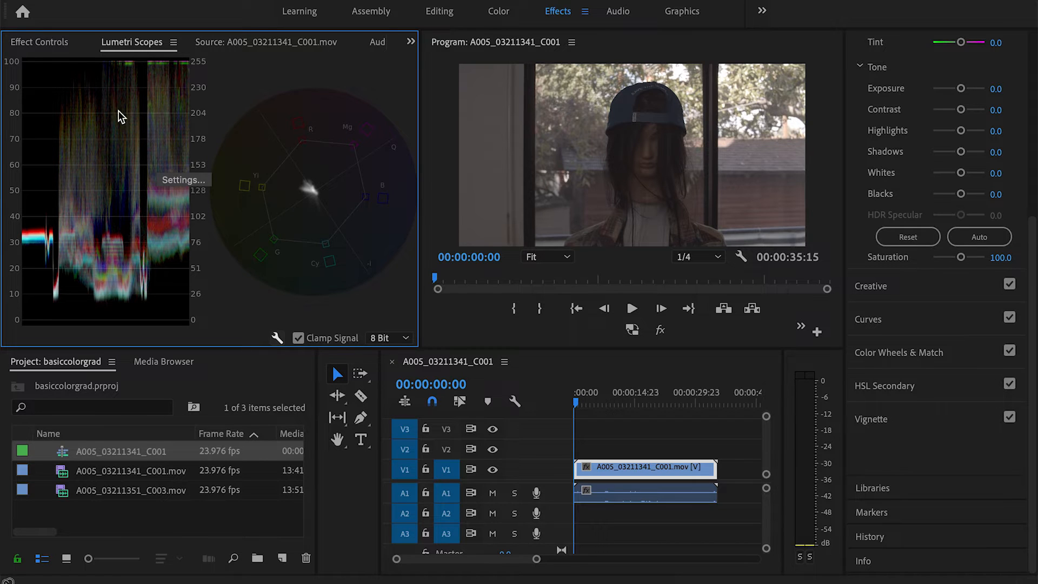
Set the waveform scope's type back to Luma.
click(277, 337)
mouse_move(368, 476)
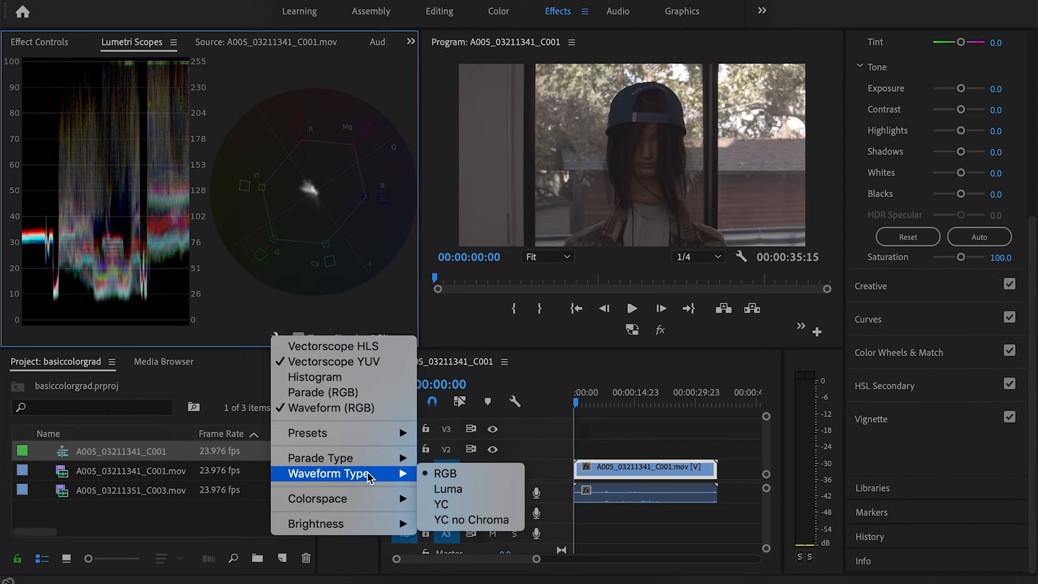
click(448, 488)
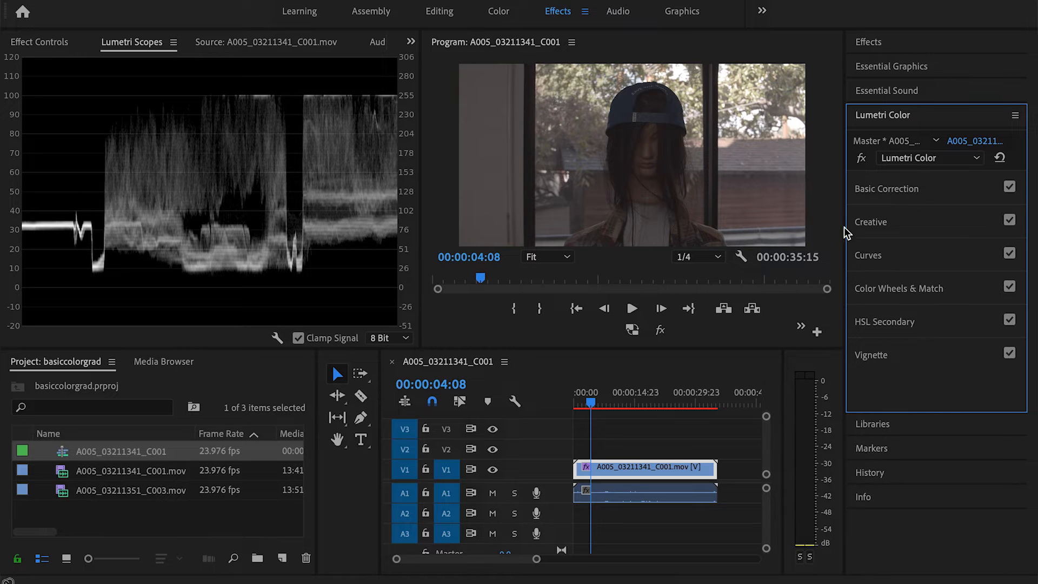
In Color Wheels & Match, lower the highlights level until the waveform peaks near 95, and raise the midtones level slightly.
click(898, 294)
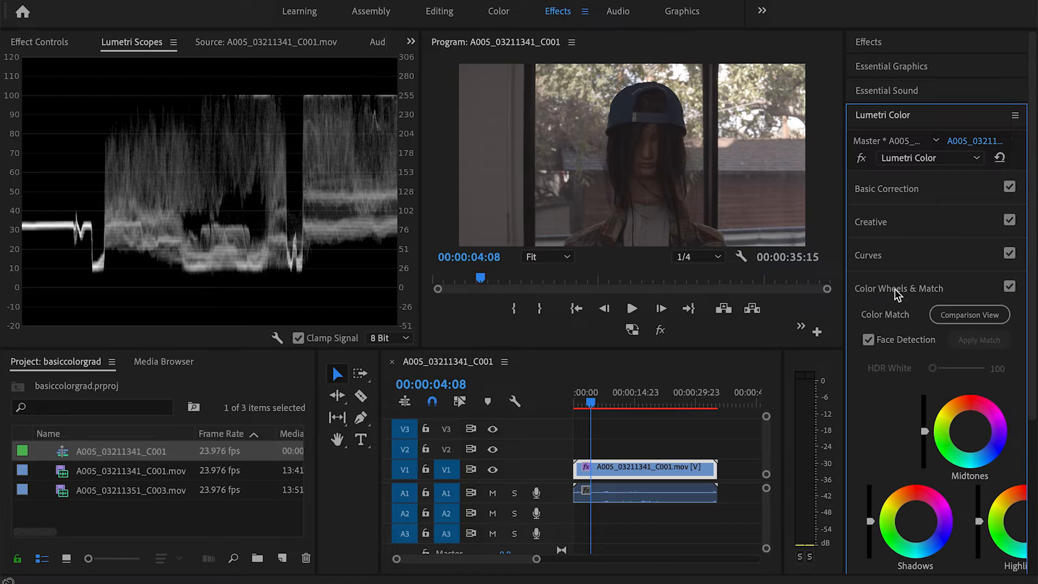
scroll(892, 390, down, 5)
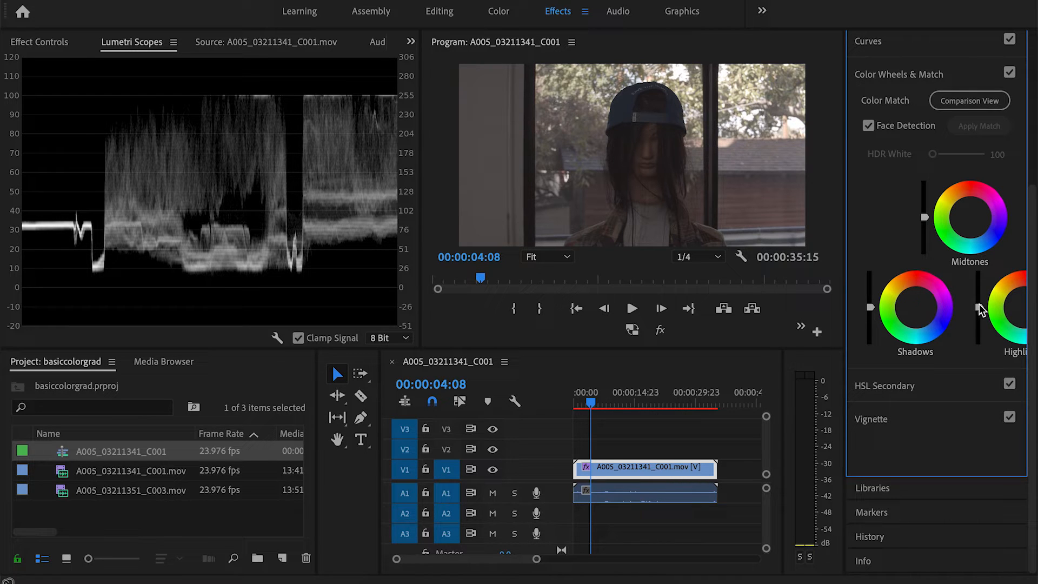
drag(979, 306, 979, 313)
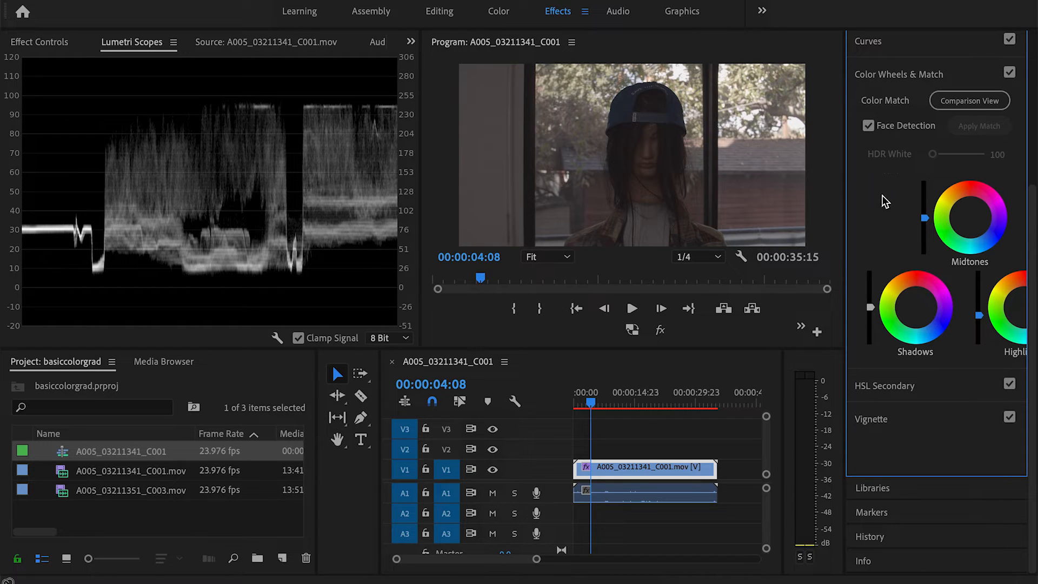
drag(927, 218, 927, 208)
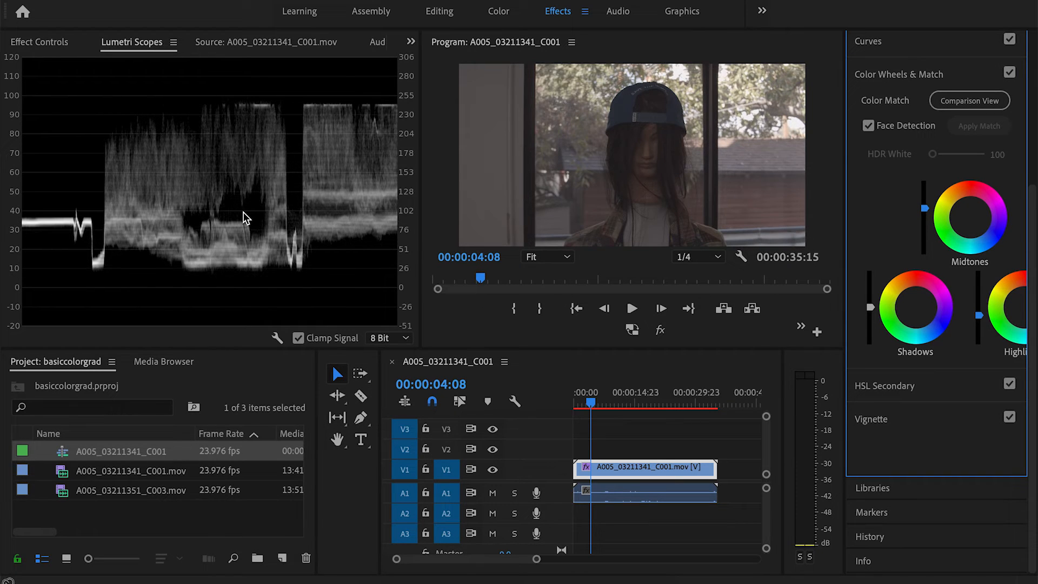
drag(926, 210, 926, 207)
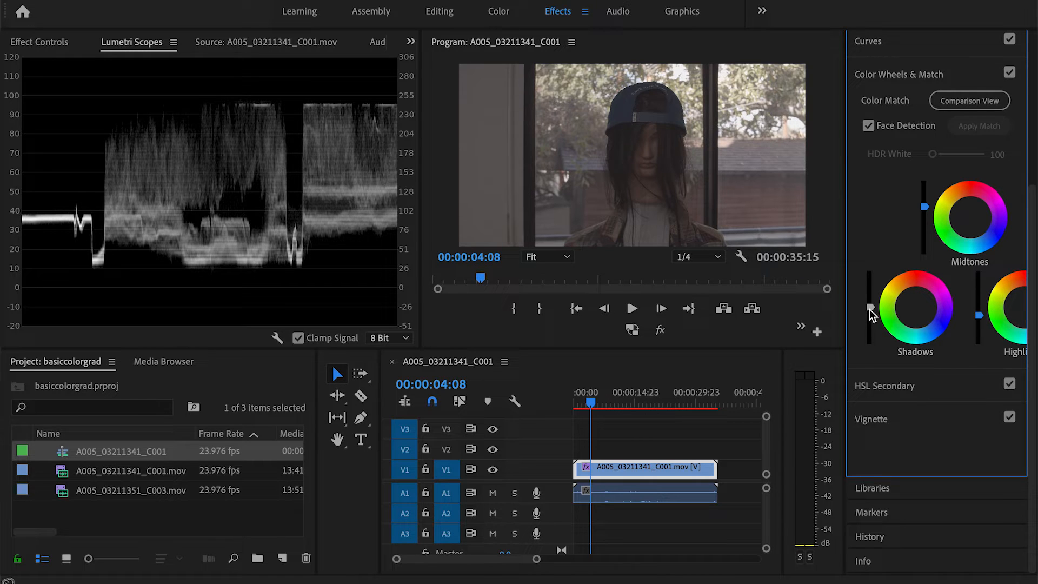
Lower the shadows level slightly until the waveform's darkest parts sit near 10, and compare the image with effects bypassed.
drag(870, 306, 869, 310)
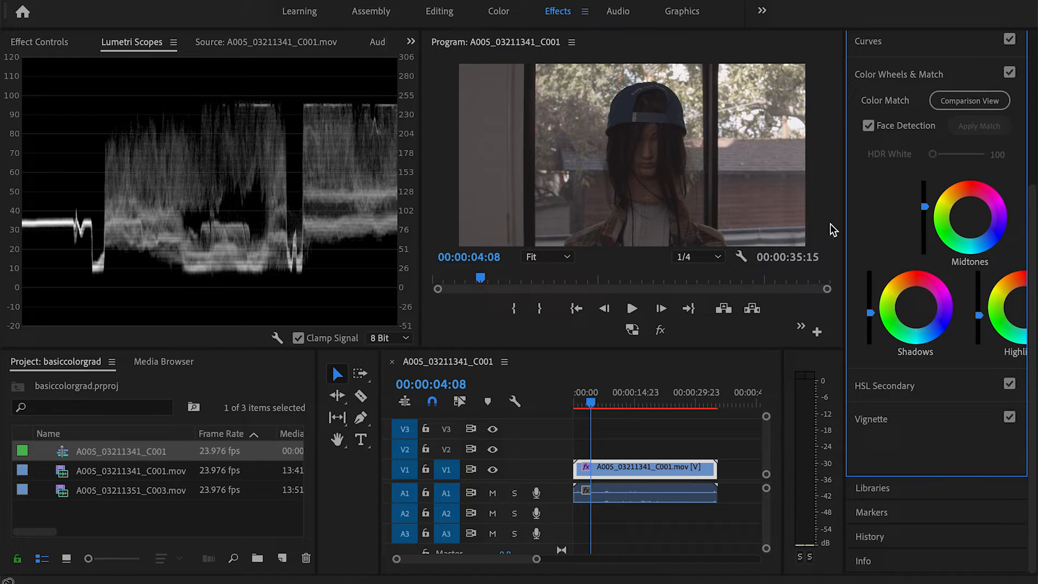
click(661, 331)
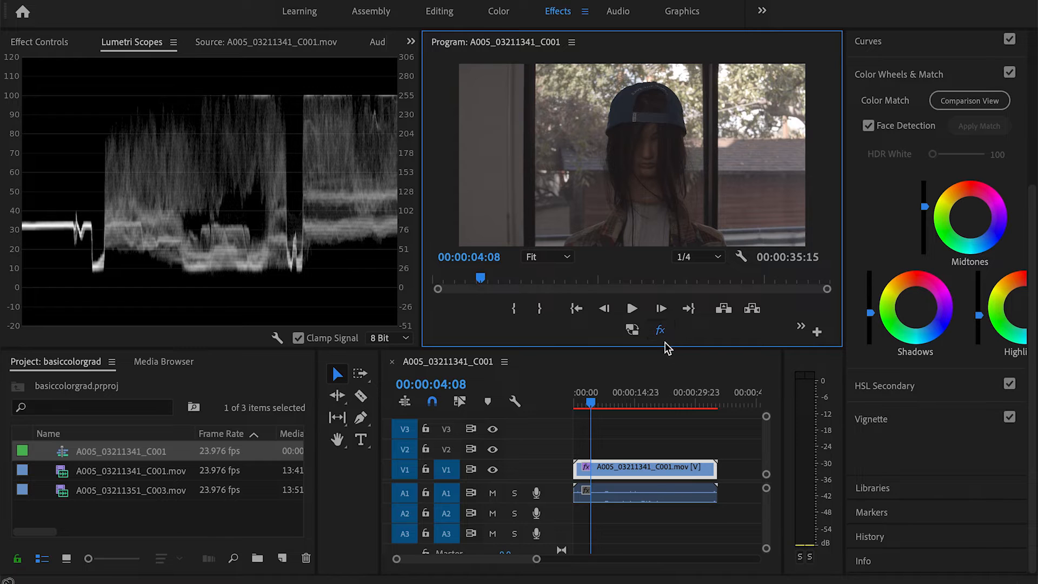
click(661, 330)
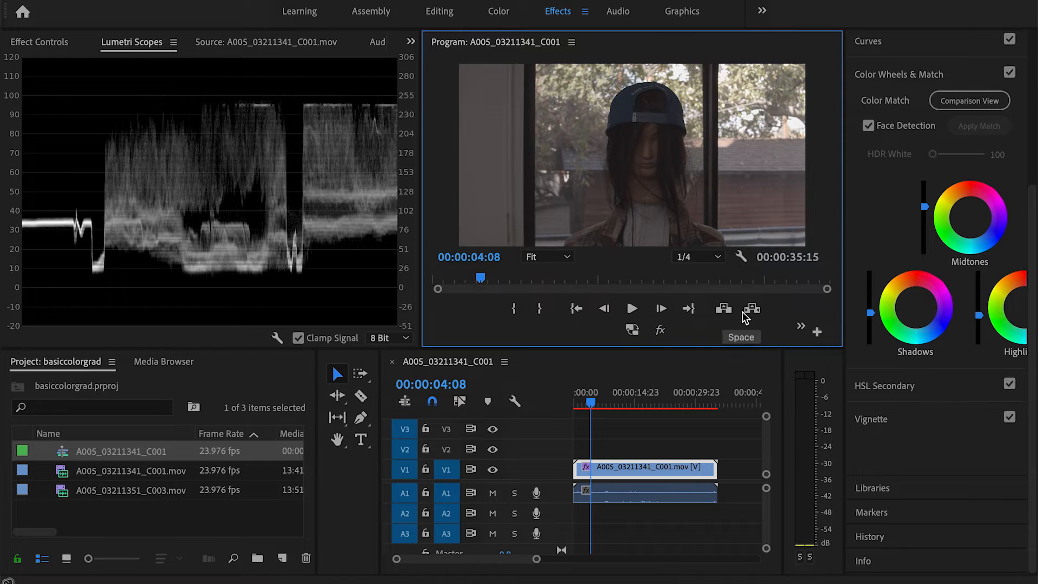
In Basic Correction, set the white balance by sampling the subject's white shirt, and lower Blacks to -10.8.
scroll(881, 234, up, 5)
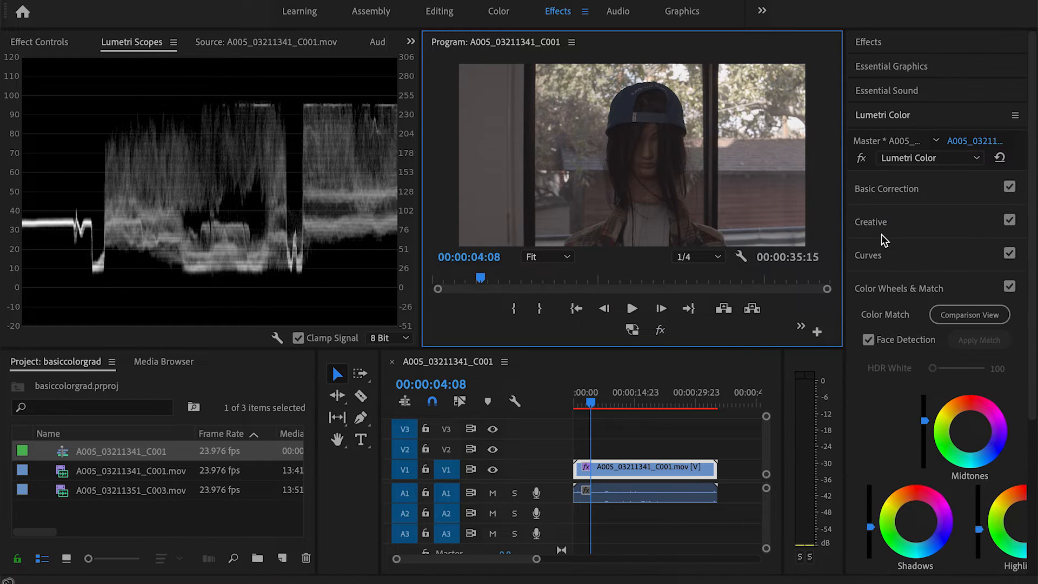
click(879, 290)
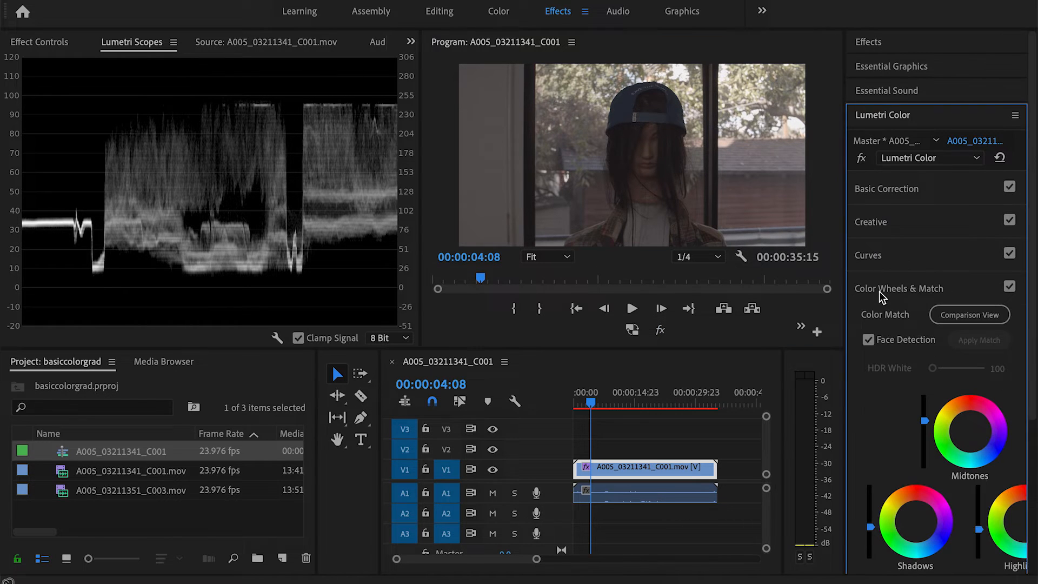
click(876, 188)
click(944, 281)
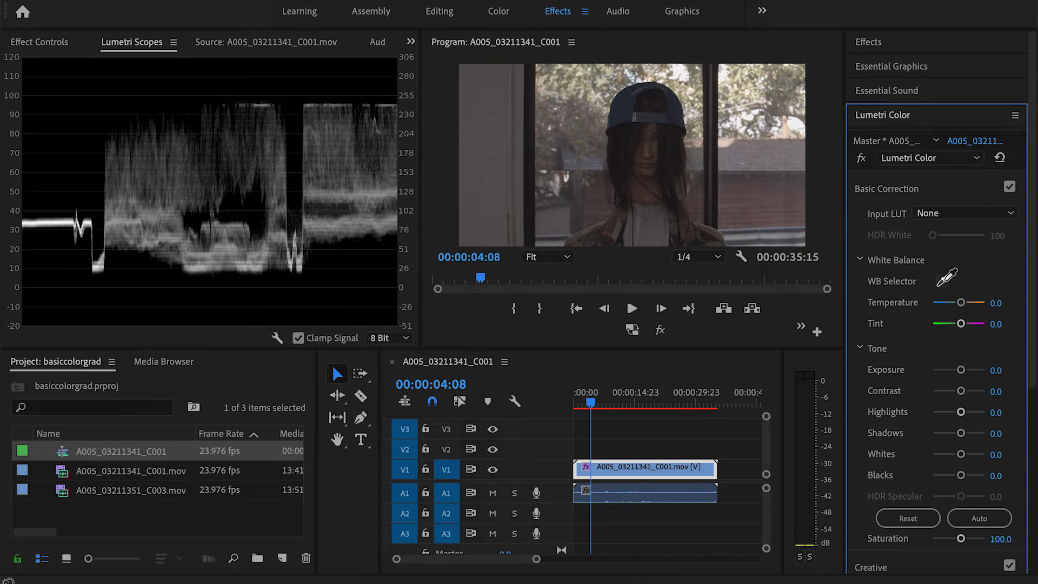
click(654, 236)
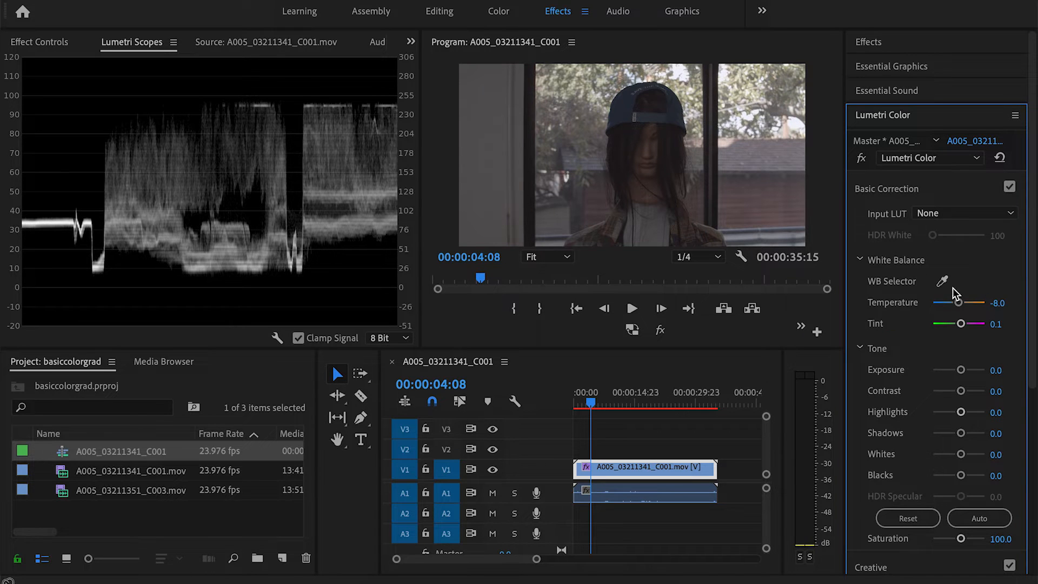
scroll(922, 362, down, 4)
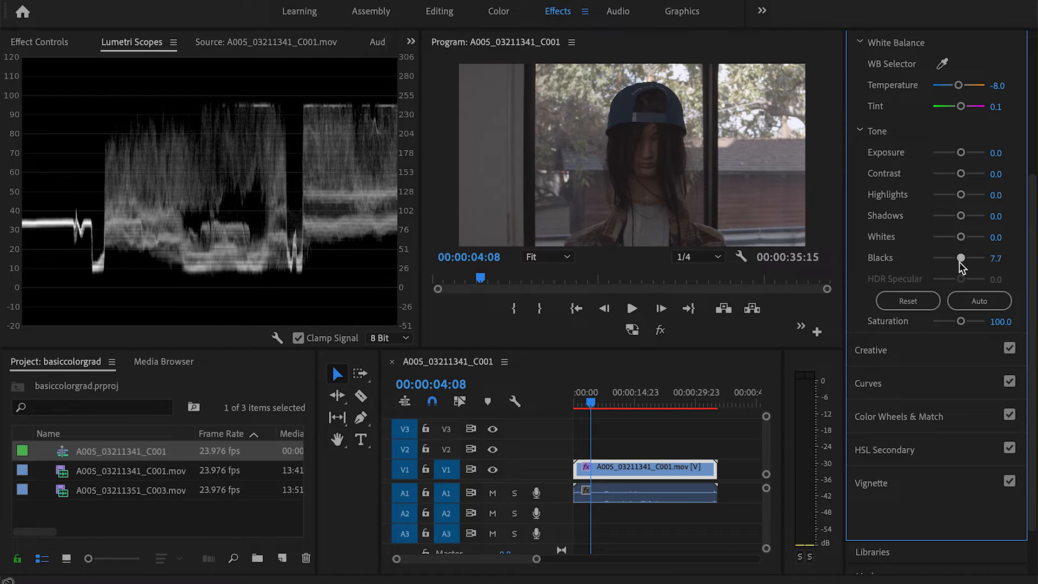
drag(959, 262, 956, 264)
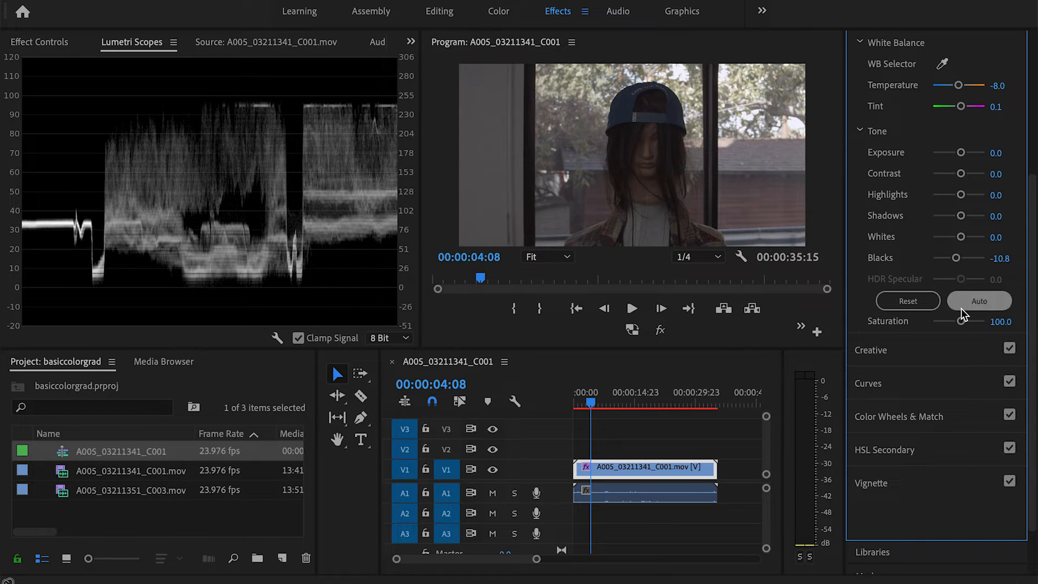
Switch the waveform scope to RGB and raise the clip's Saturation to 138.5.
click(277, 338)
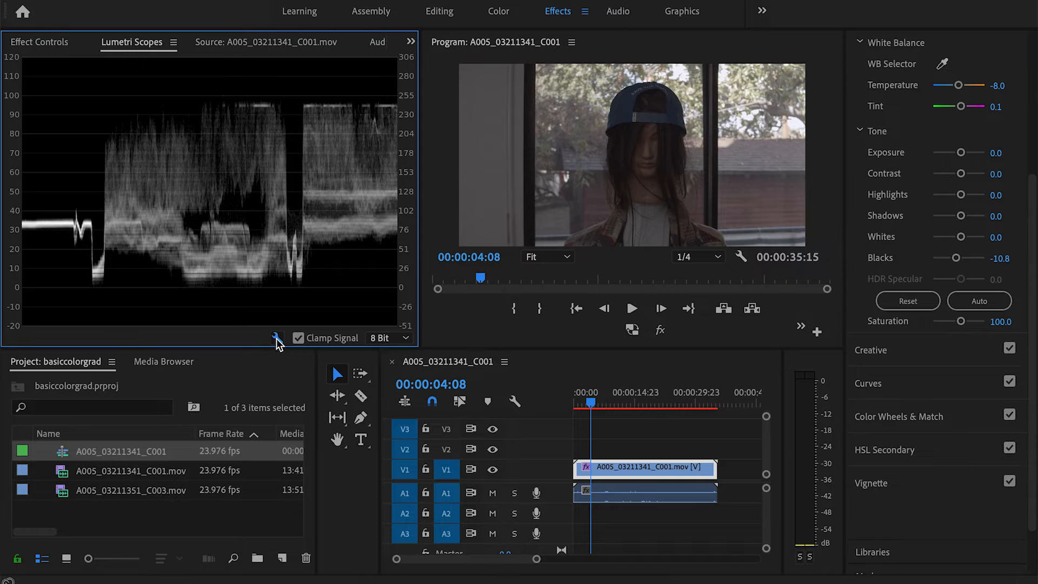
mouse_move(342, 483)
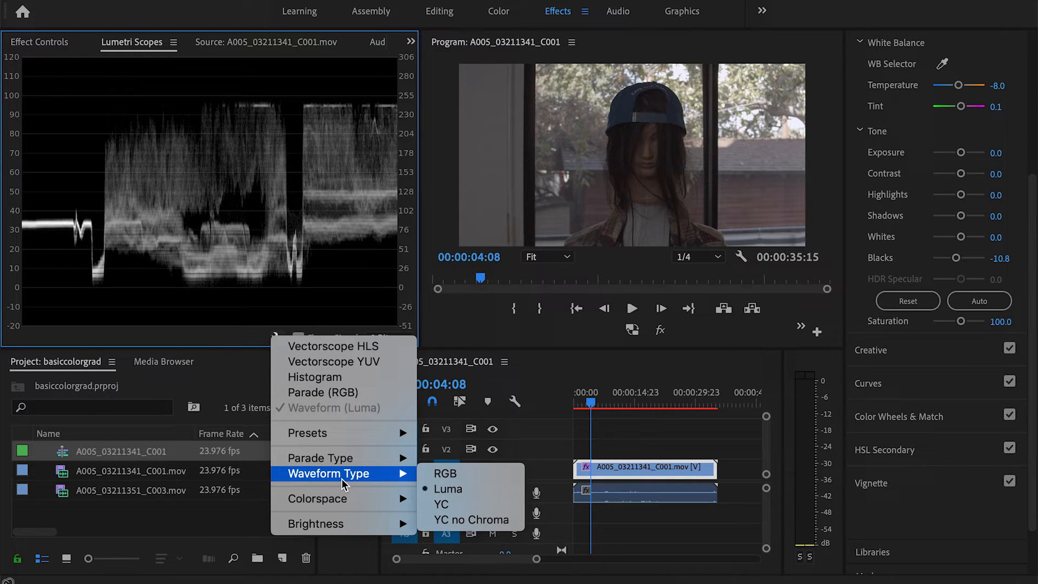
click(445, 473)
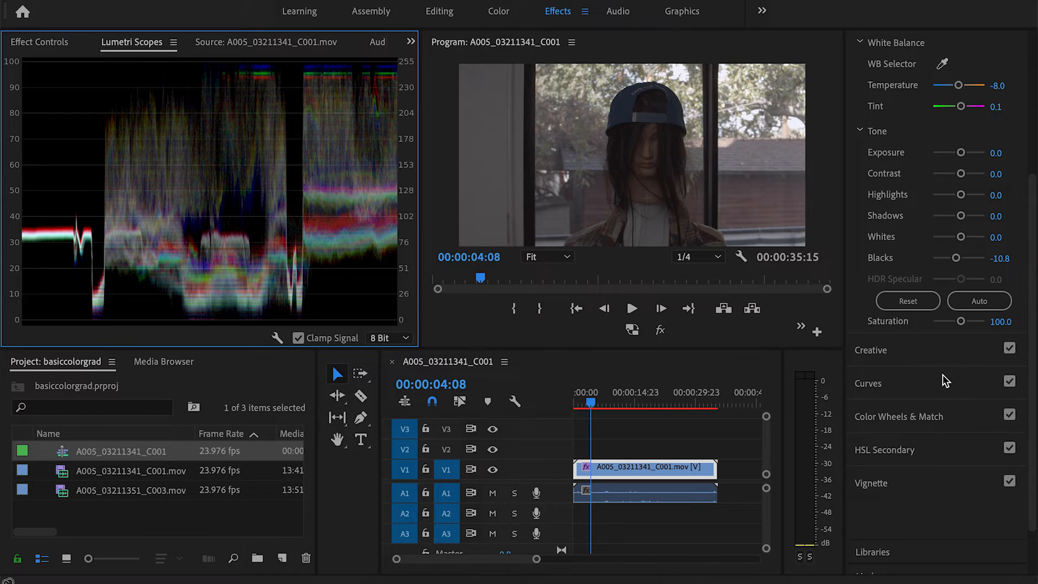
drag(961, 321, 967, 322)
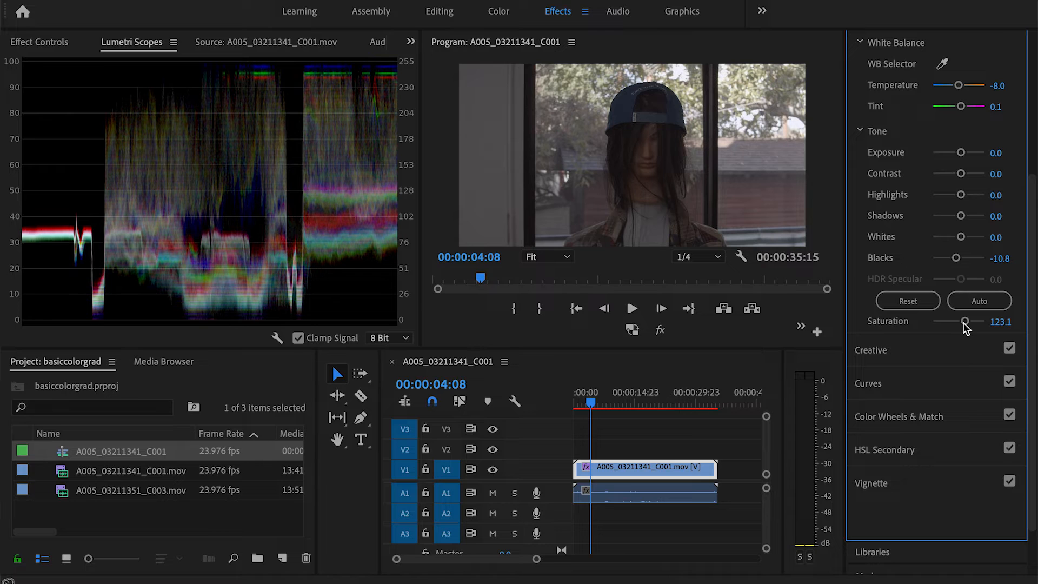
drag(963, 322, 967, 323)
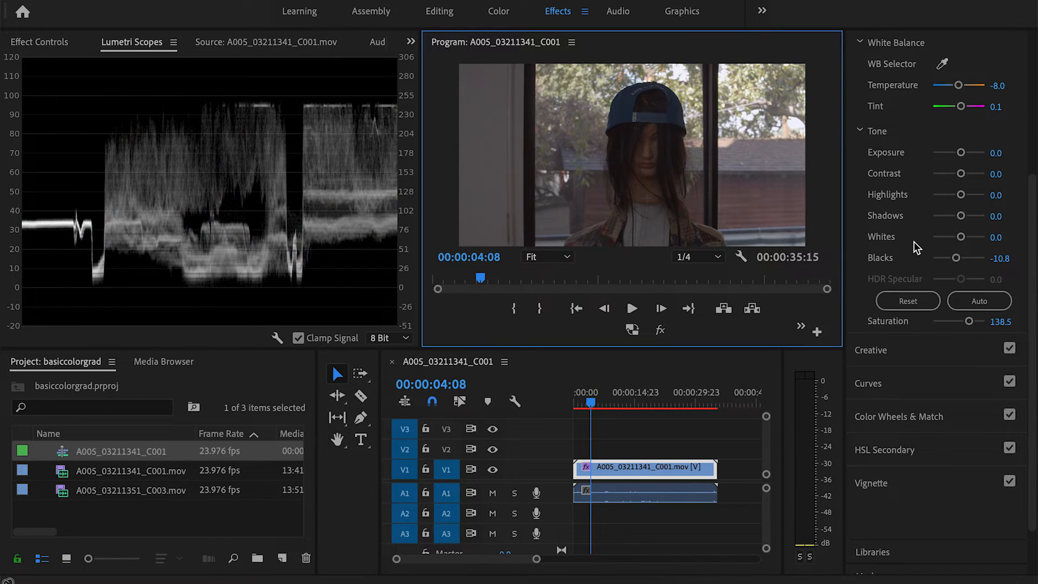
Compare the corrected image and its waveform with and without effects using Global FX Mute.
click(926, 225)
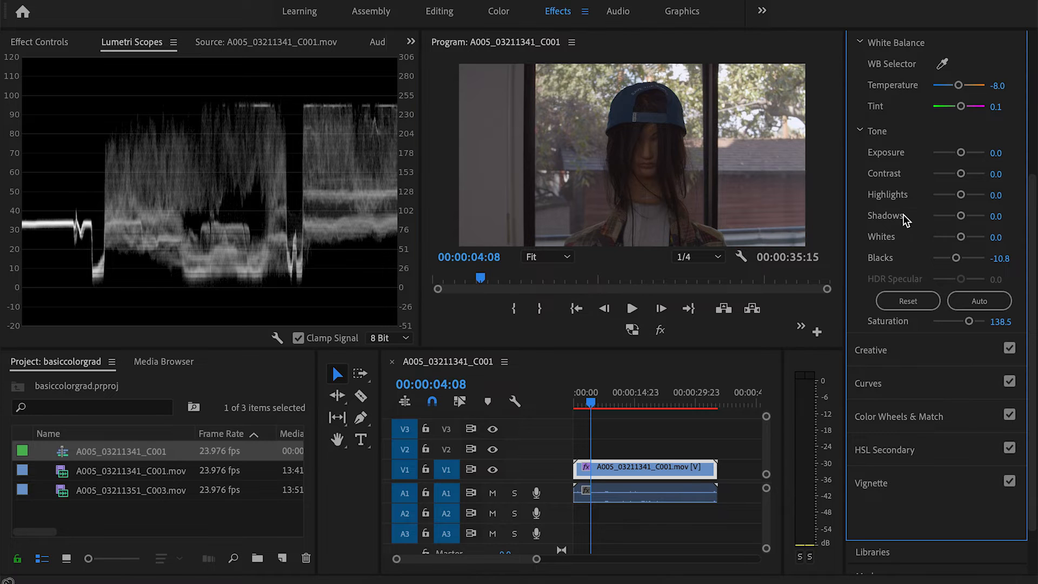
click(660, 329)
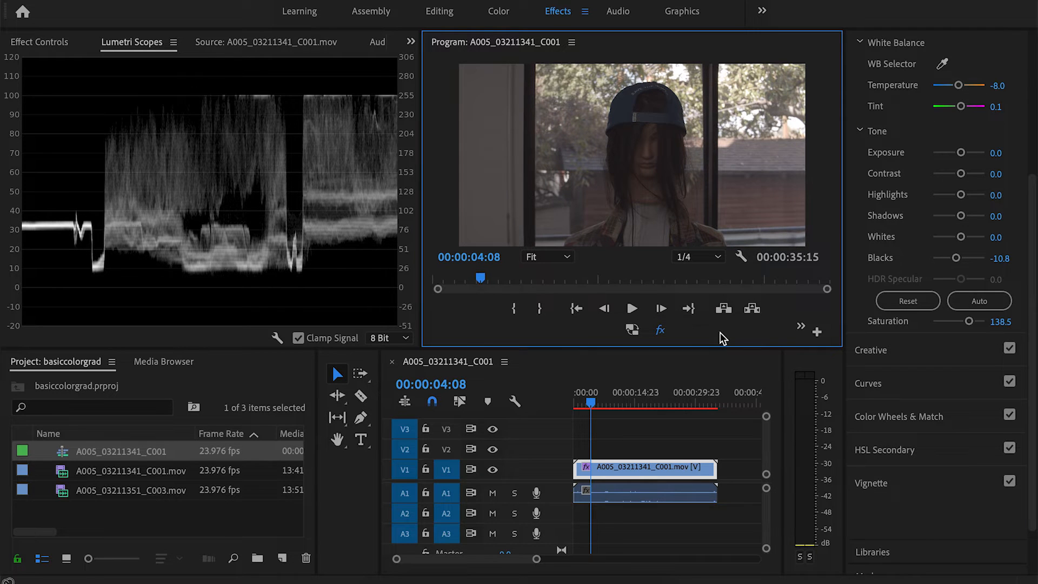
click(663, 335)
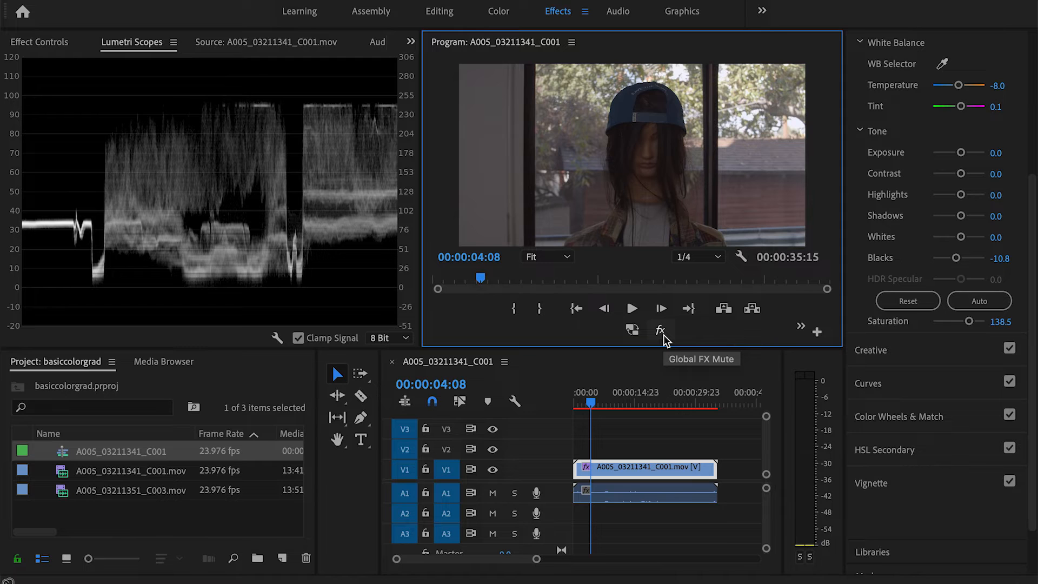
click(663, 335)
click(663, 335)
click(663, 336)
click(663, 335)
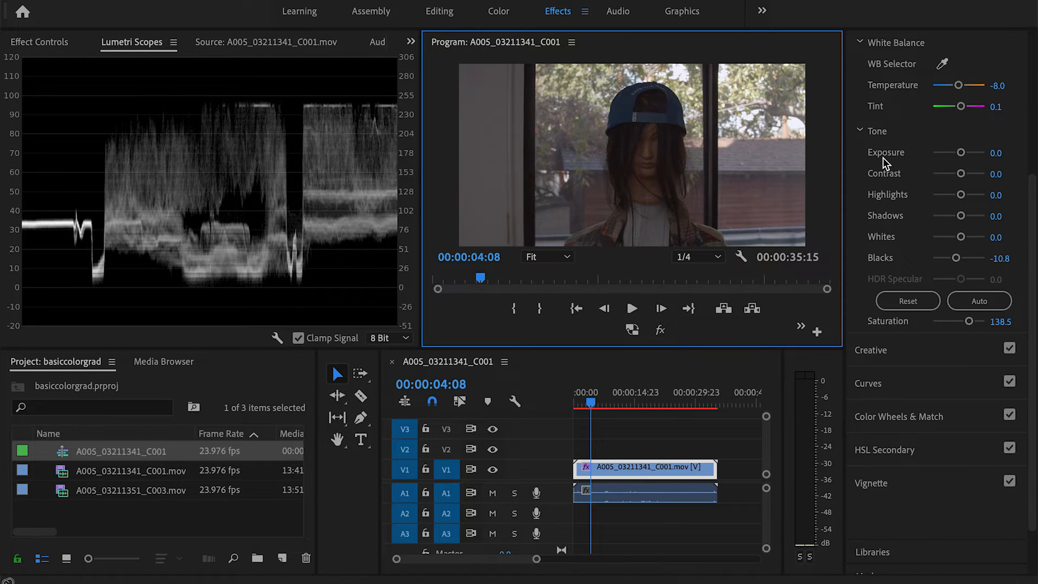
Shape a gentle S-curve on the master RGB curve by lowering a shadow point and raising a highlight point.
scroll(884, 157, up, 5)
click(874, 194)
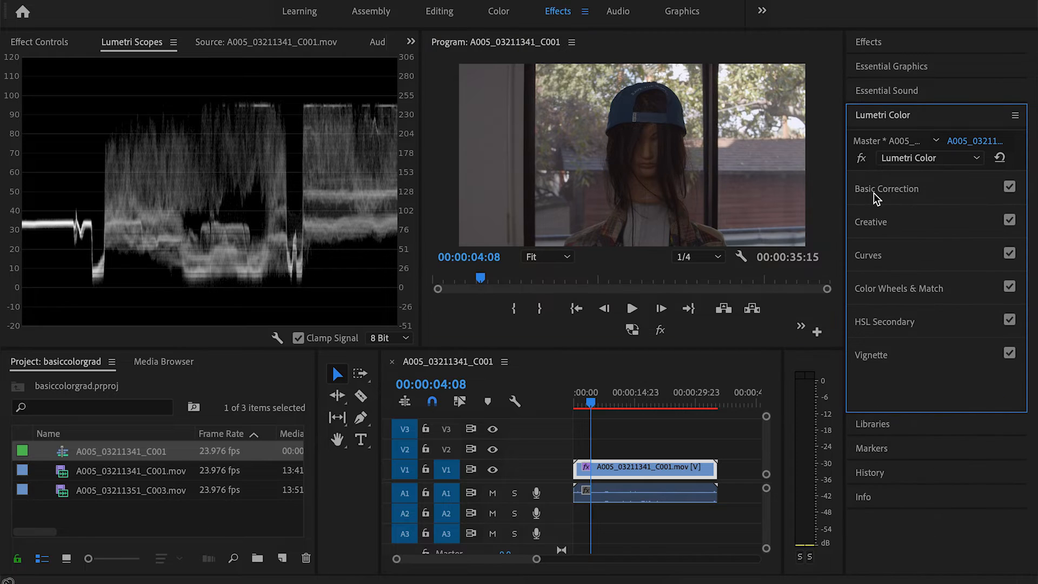
click(871, 258)
click(906, 487)
drag(907, 487, 909, 489)
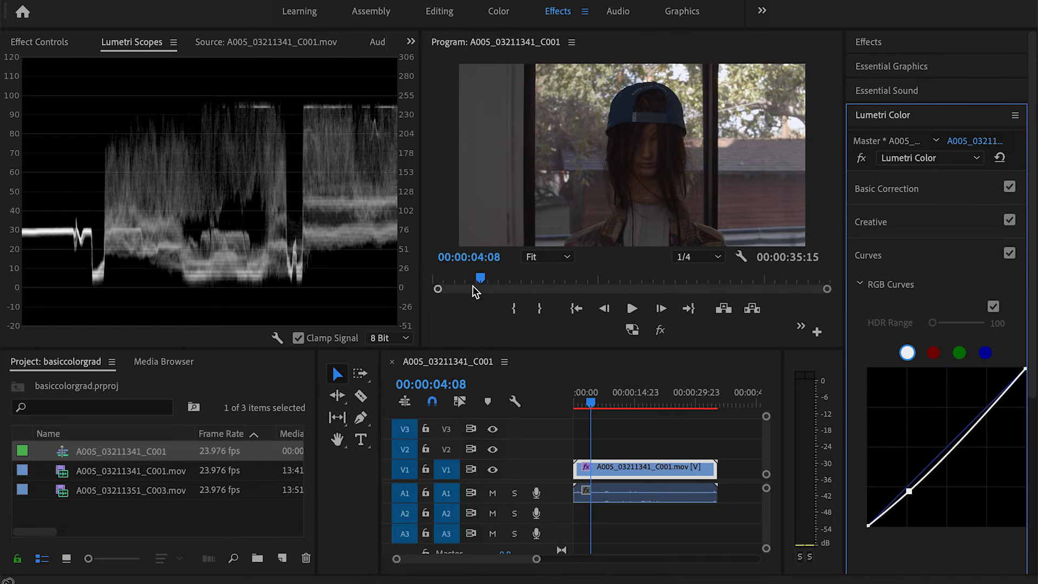
drag(990, 410, 981, 402)
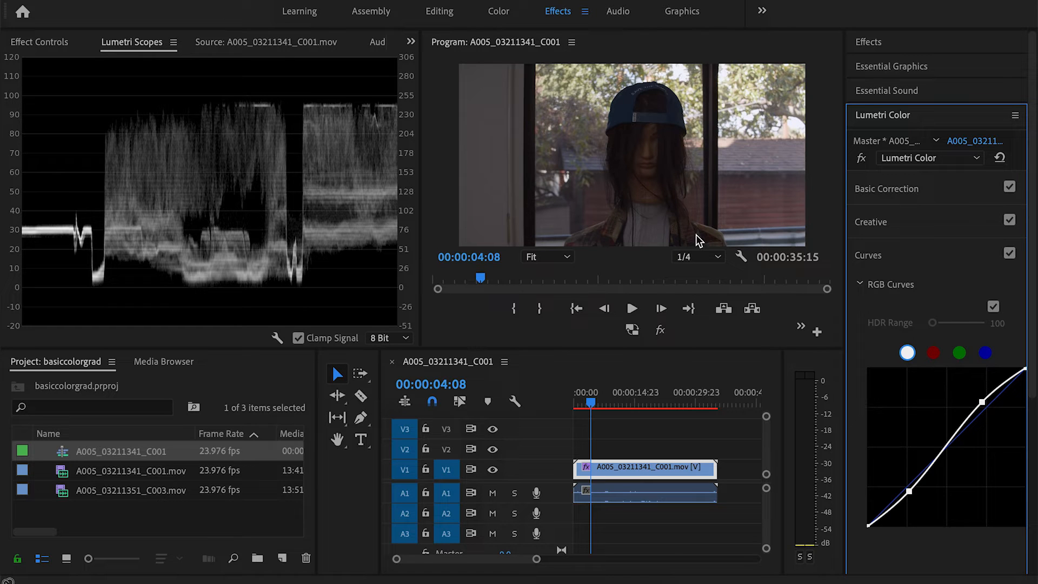
Maximize the Program monitor, compare the image with effects muted and active, and restore the panel layout.
click(622, 209)
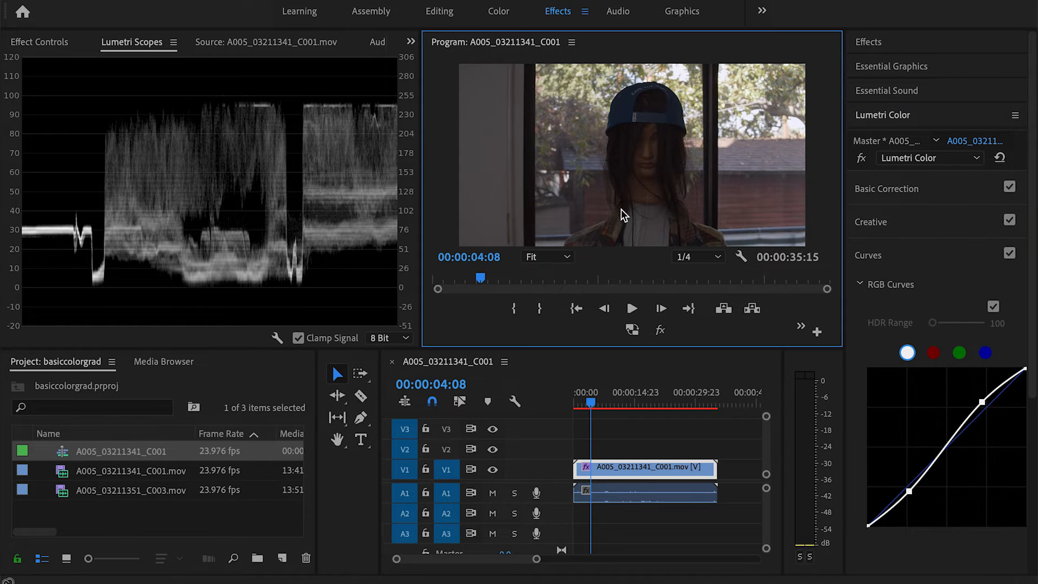
key(grave)
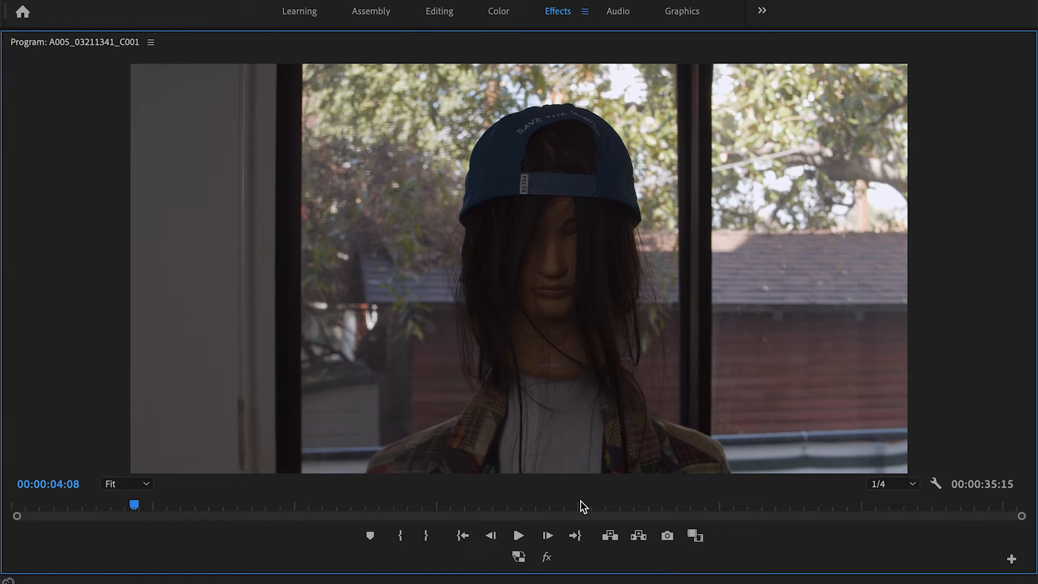
click(548, 558)
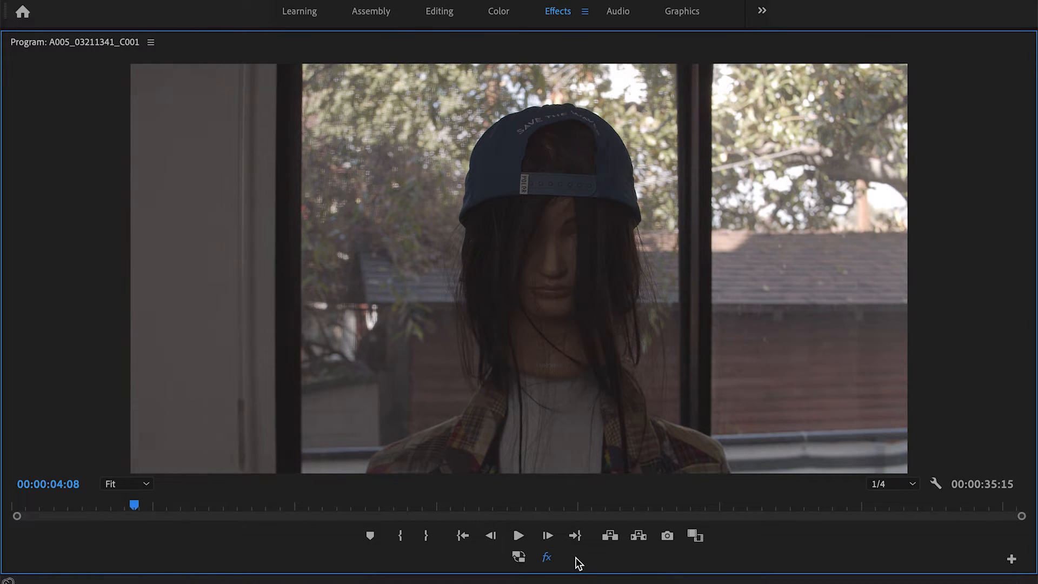
click(543, 560)
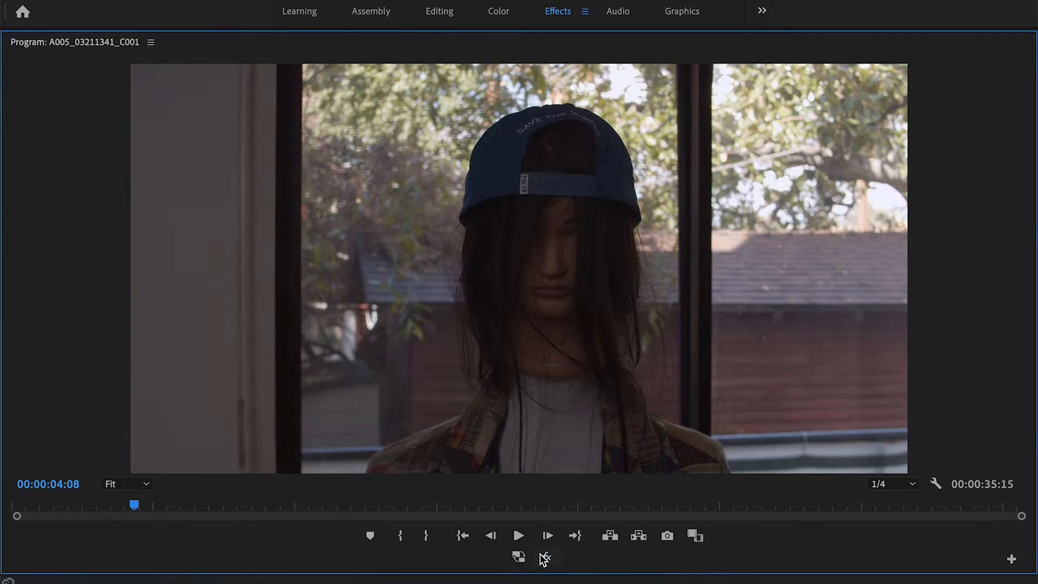
click(547, 559)
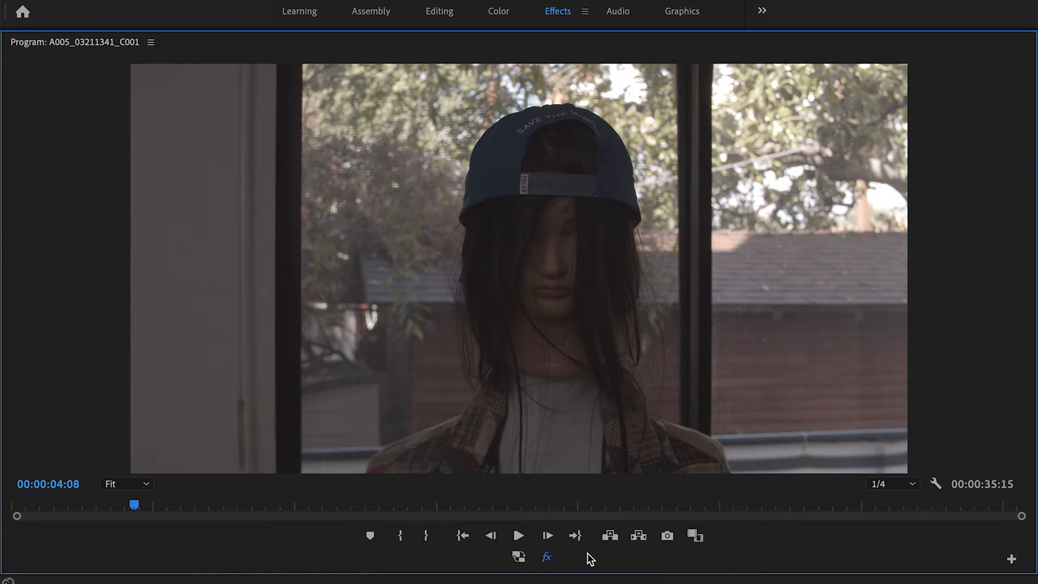
click(547, 559)
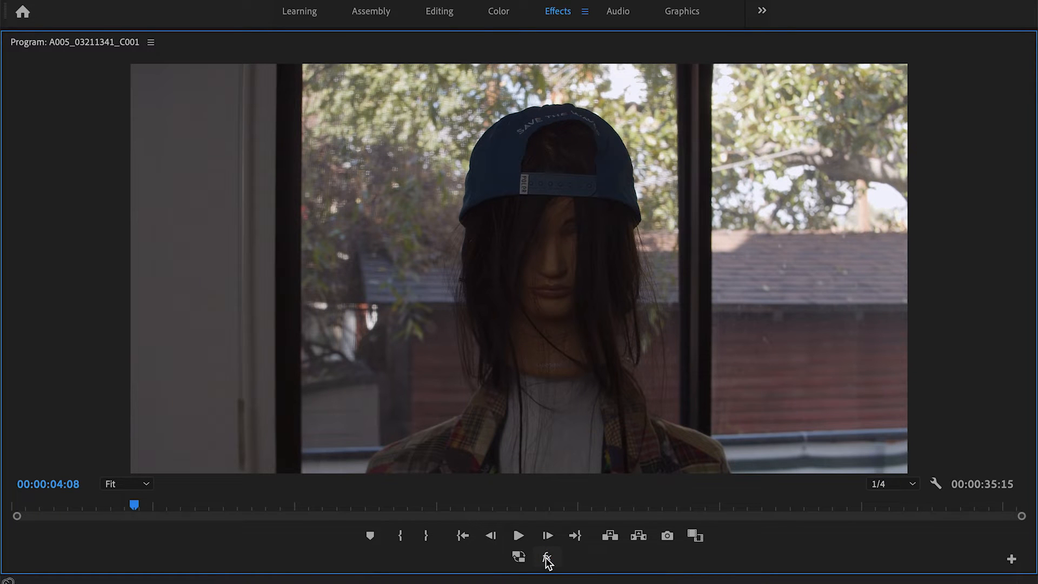
click(545, 559)
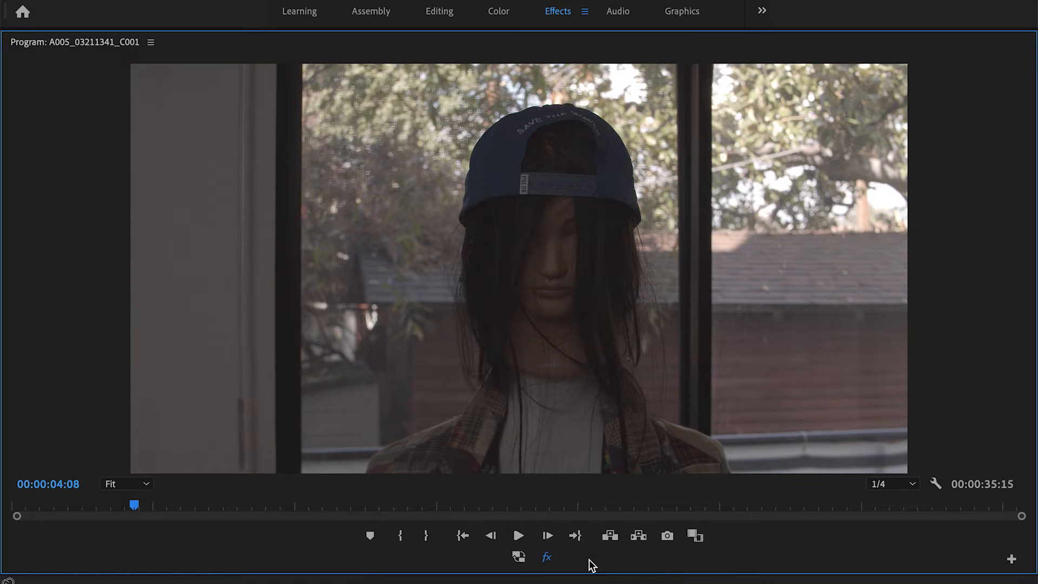
click(554, 562)
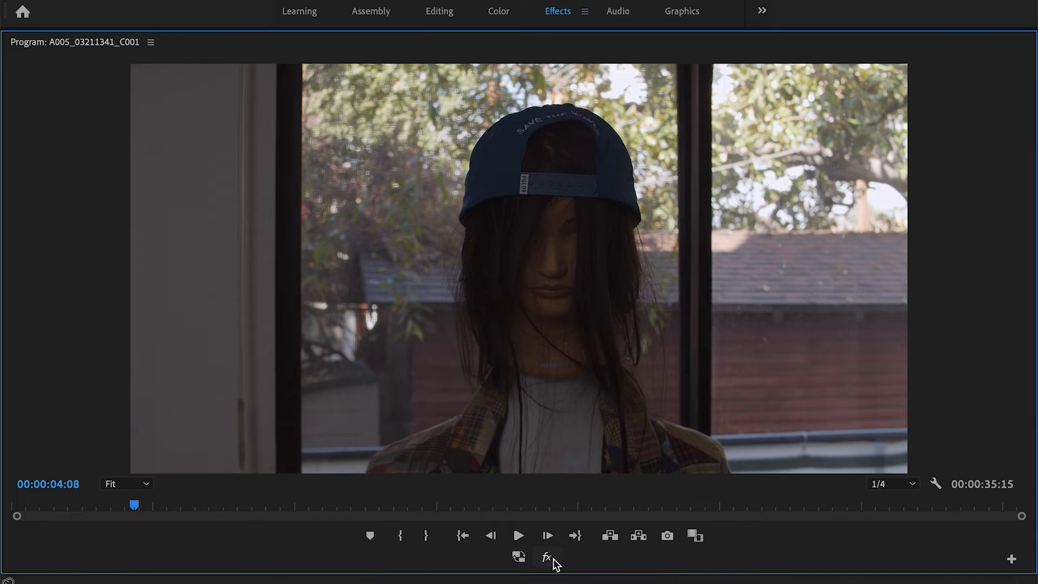
key(grave)
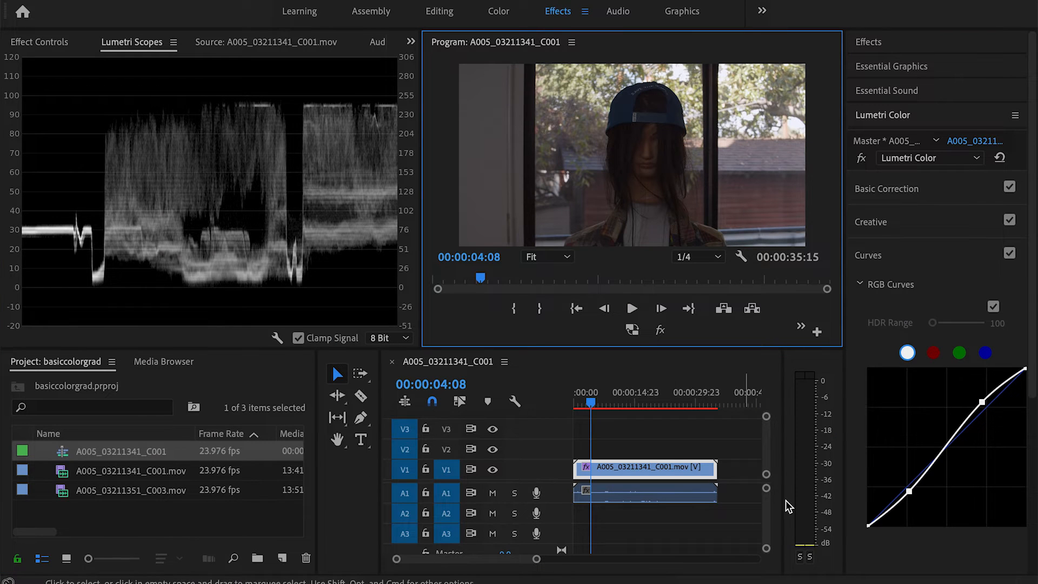
Set Blacks back to 0.0 in Basic Correction.
click(868, 255)
click(875, 222)
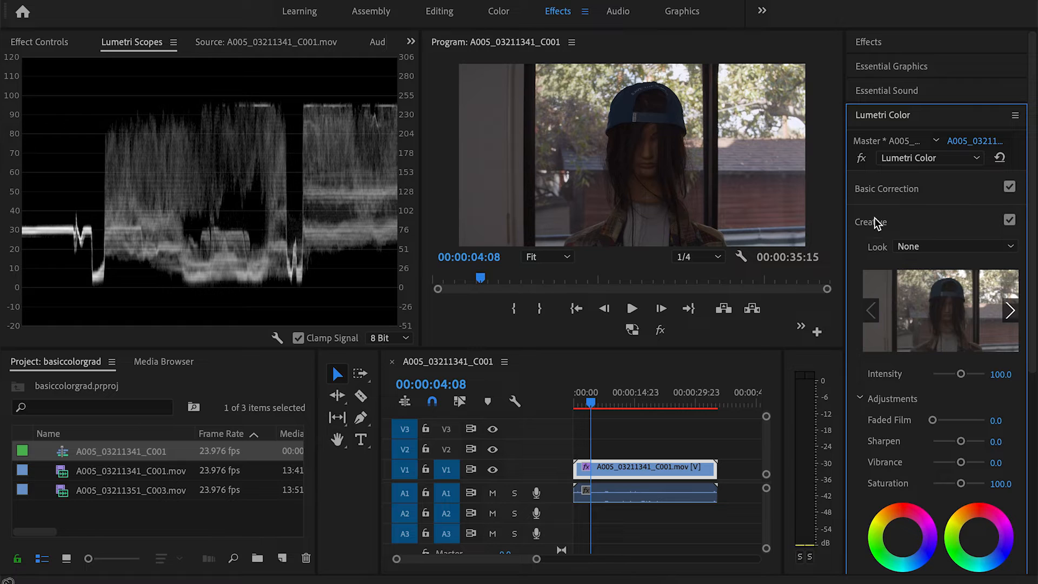
click(877, 222)
click(879, 194)
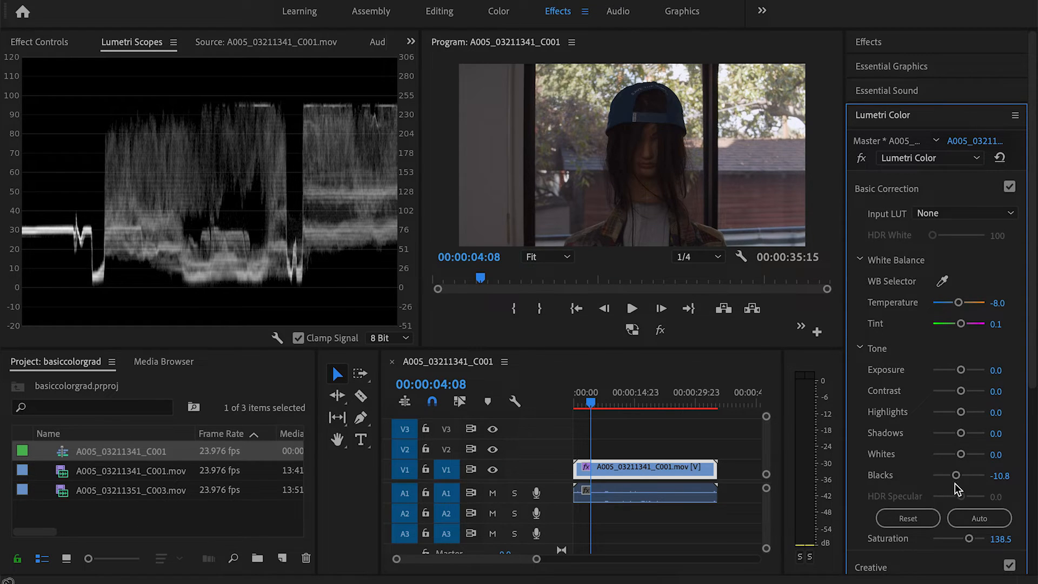
drag(955, 476, 961, 476)
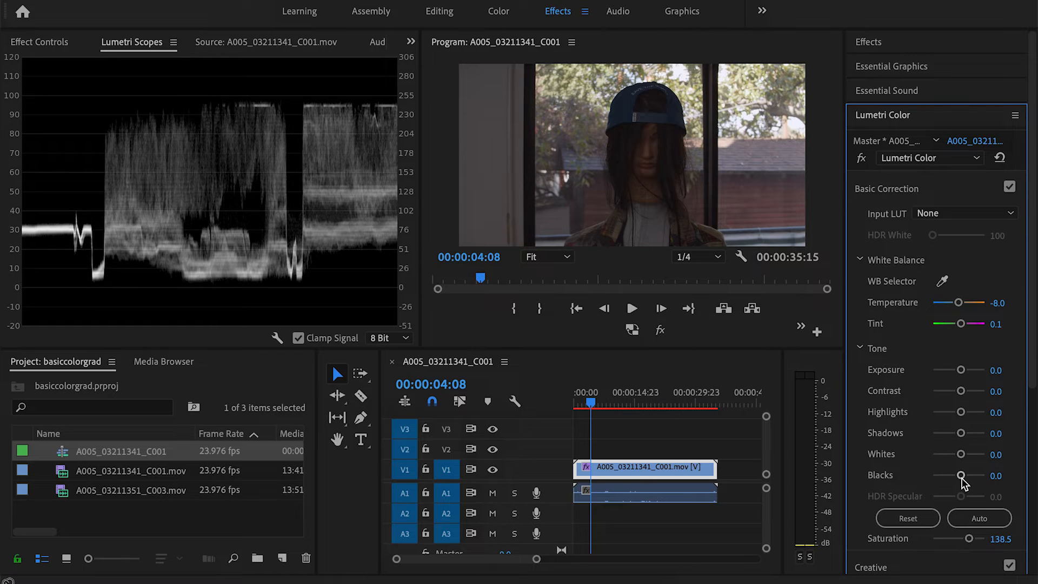
click(871, 190)
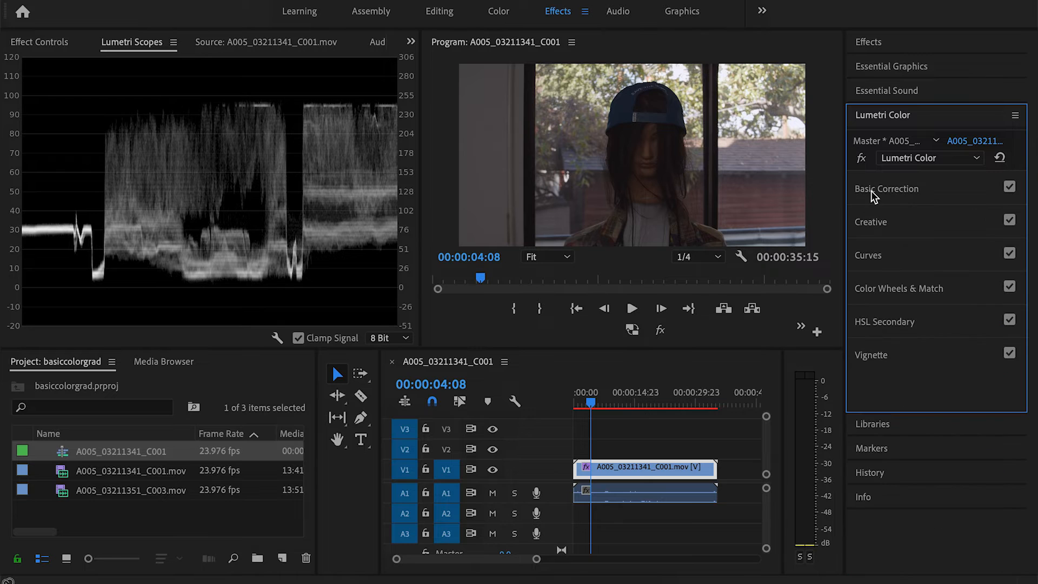
Lower the shadows level slightly in Color Wheels & Match.
click(873, 290)
scroll(869, 357, down, 4)
drag(871, 311, 872, 314)
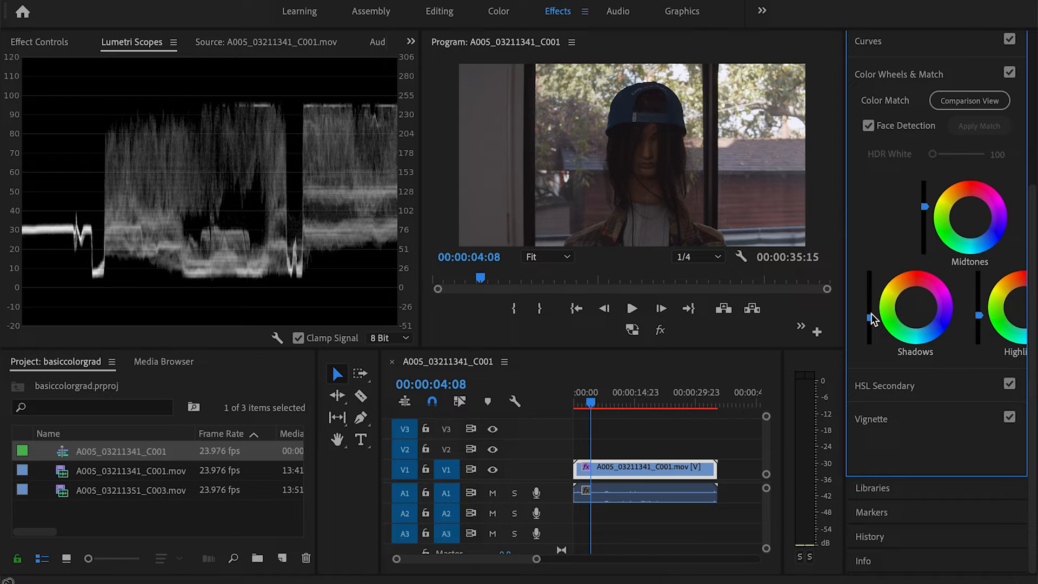
click(906, 81)
Try a stronger S-curve on the master RGB curve by lowering the shadow point and raising the highlight point further.
click(878, 258)
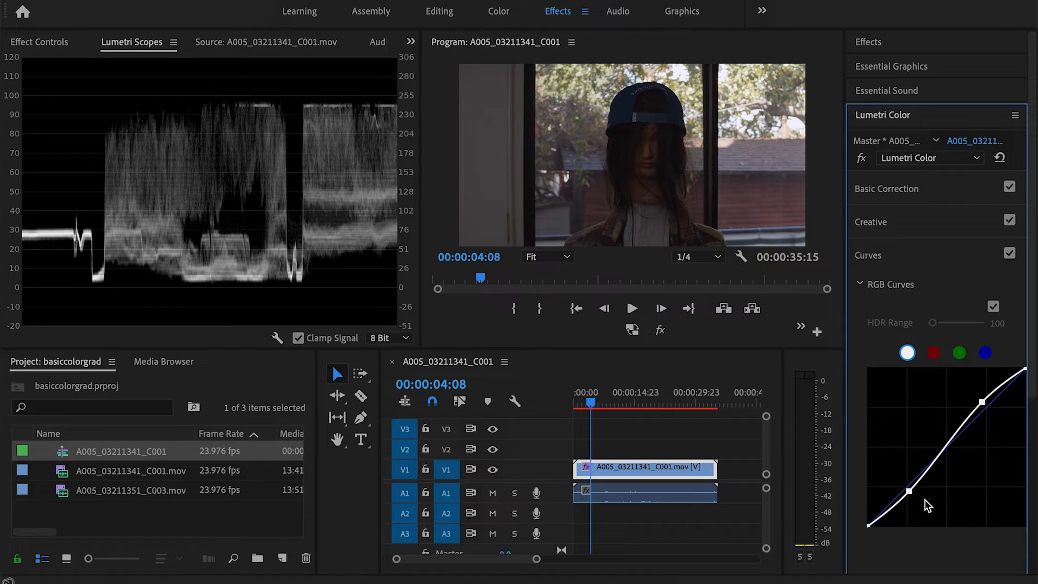
drag(909, 491, 914, 500)
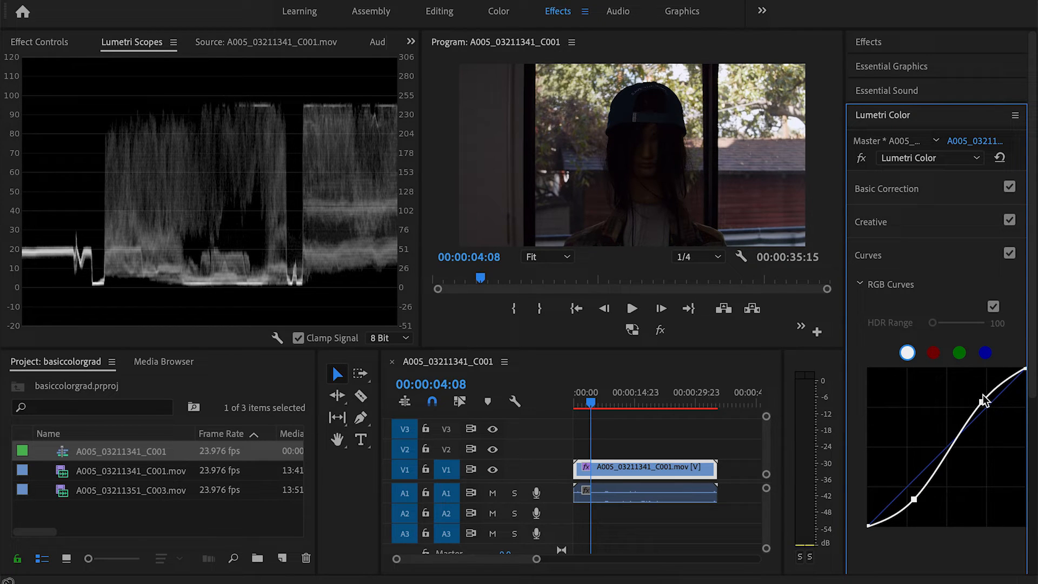
drag(982, 403, 972, 393)
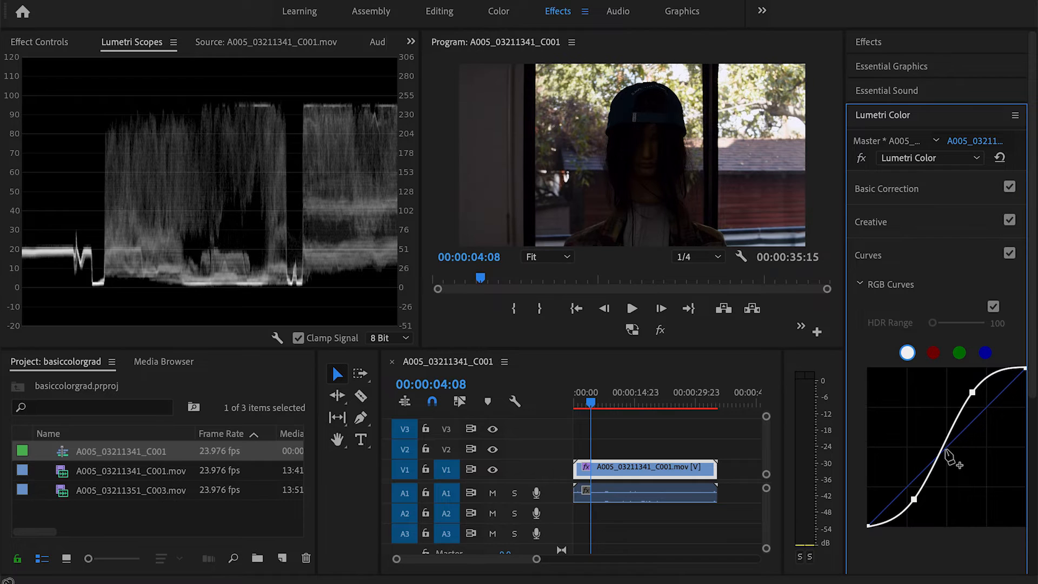
Reset the master RGB curve and reshape it with a raised midtone point, a slightly lowered shadow point and a raised highlight point.
double_click(972, 395)
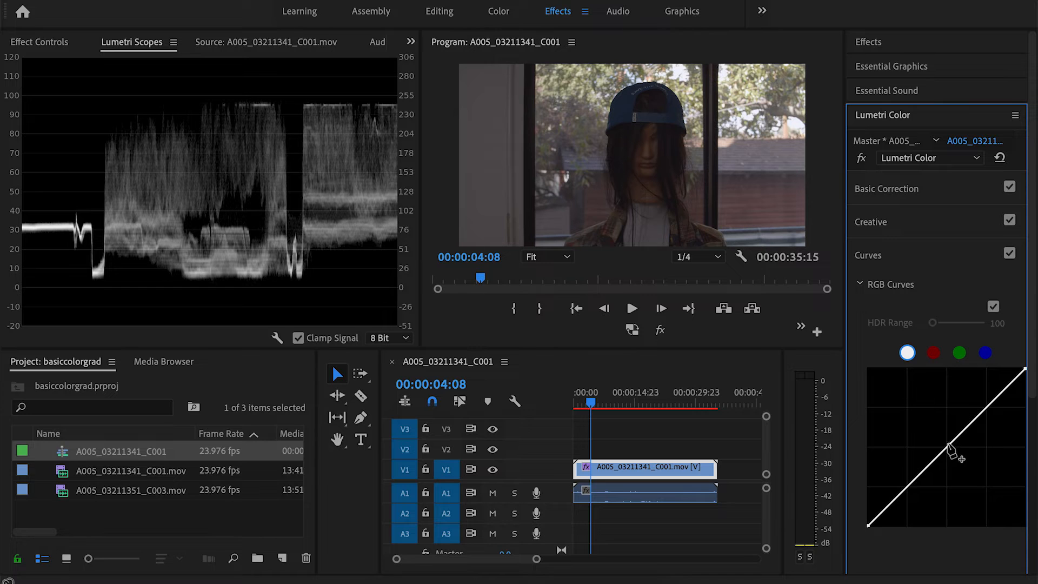
drag(949, 446, 943, 439)
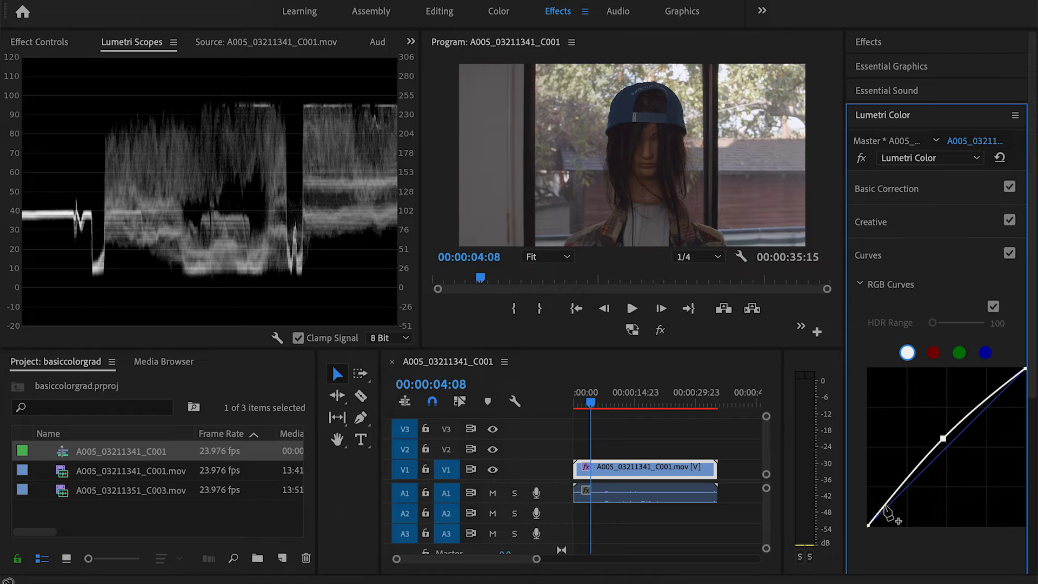
drag(891, 497, 897, 507)
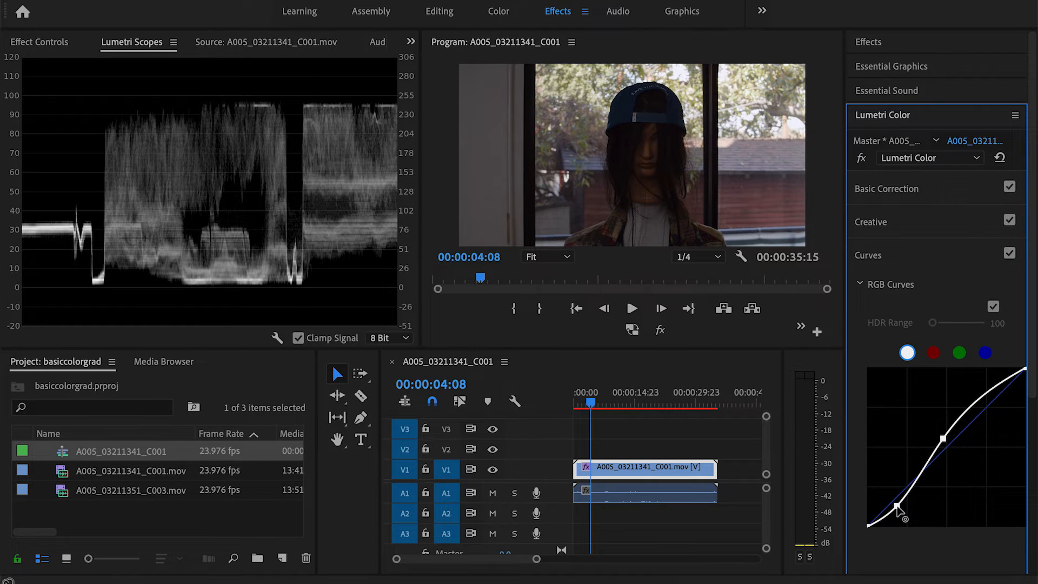
drag(897, 509, 895, 504)
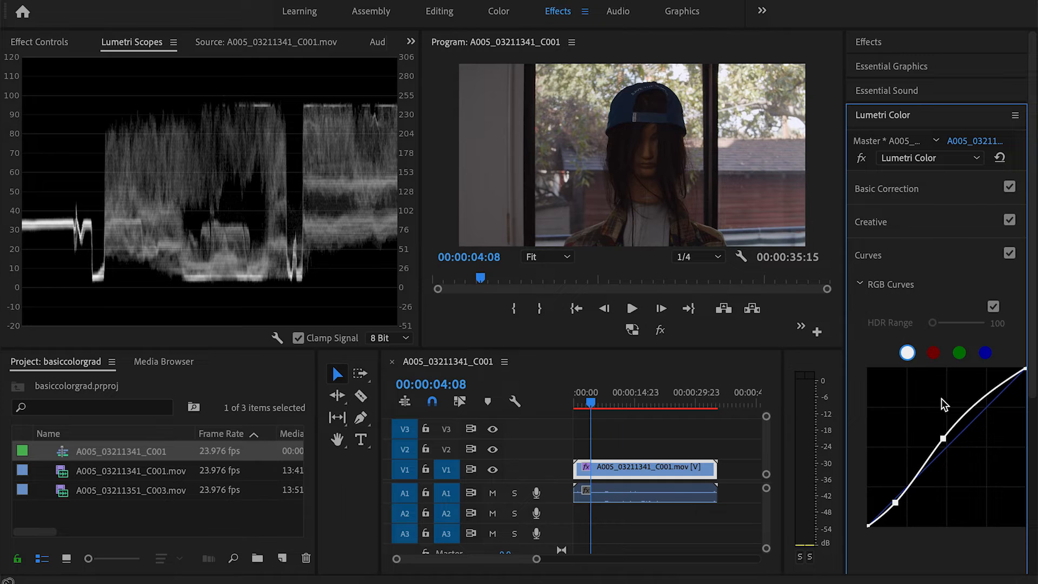
click(989, 392)
drag(989, 392, 989, 388)
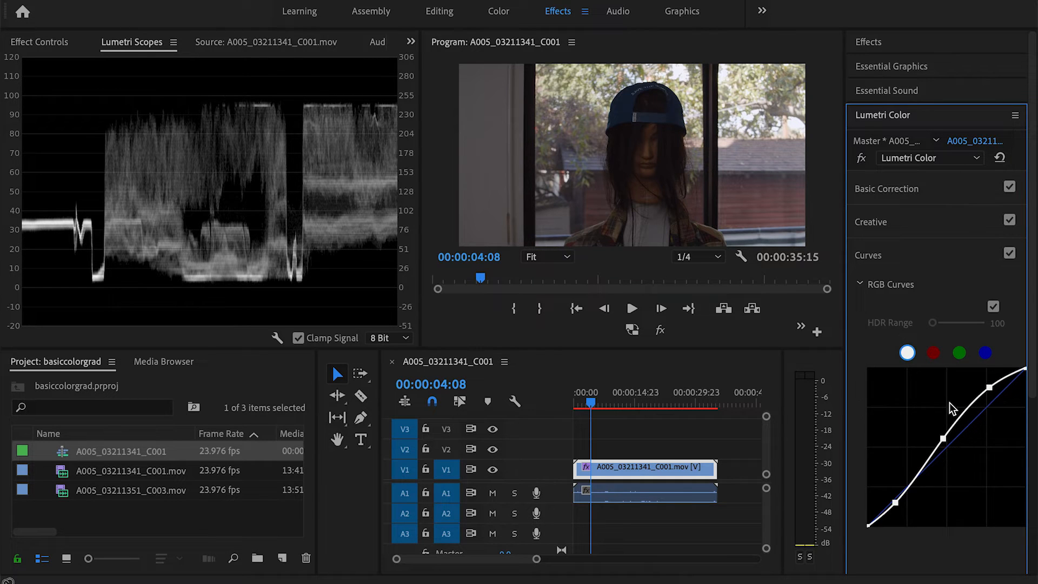
click(875, 255)
In Color Wheels & Match, raise the highlights level until the waveform peaks just under 100, and compare the image with effects muted.
click(879, 287)
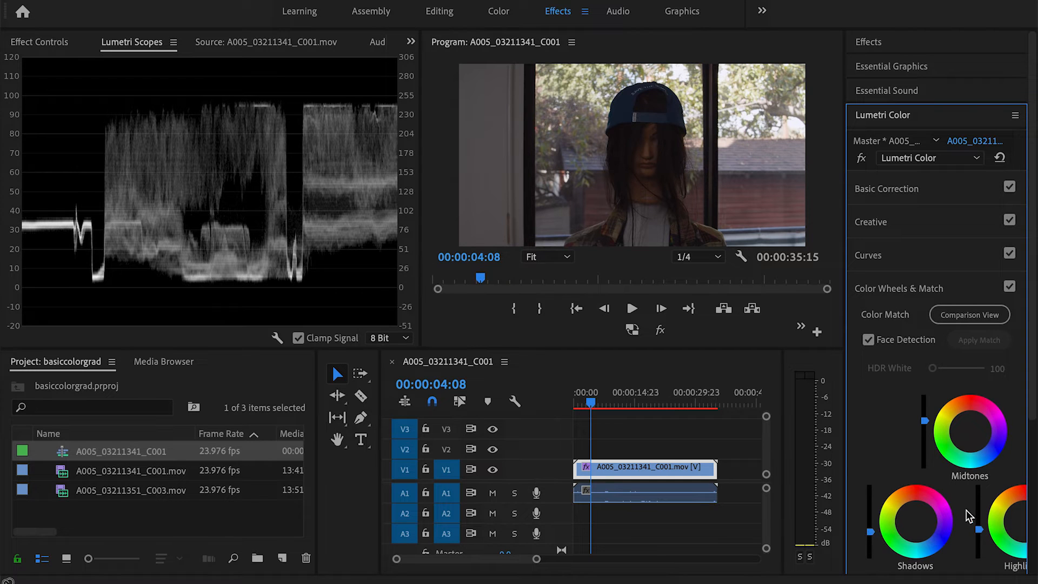
drag(979, 529, 979, 526)
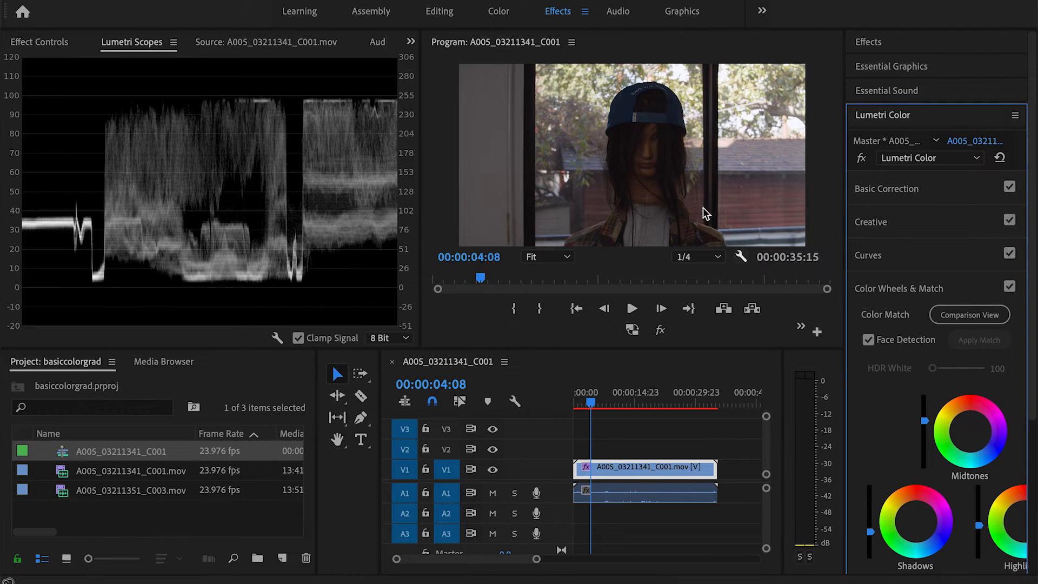
click(661, 331)
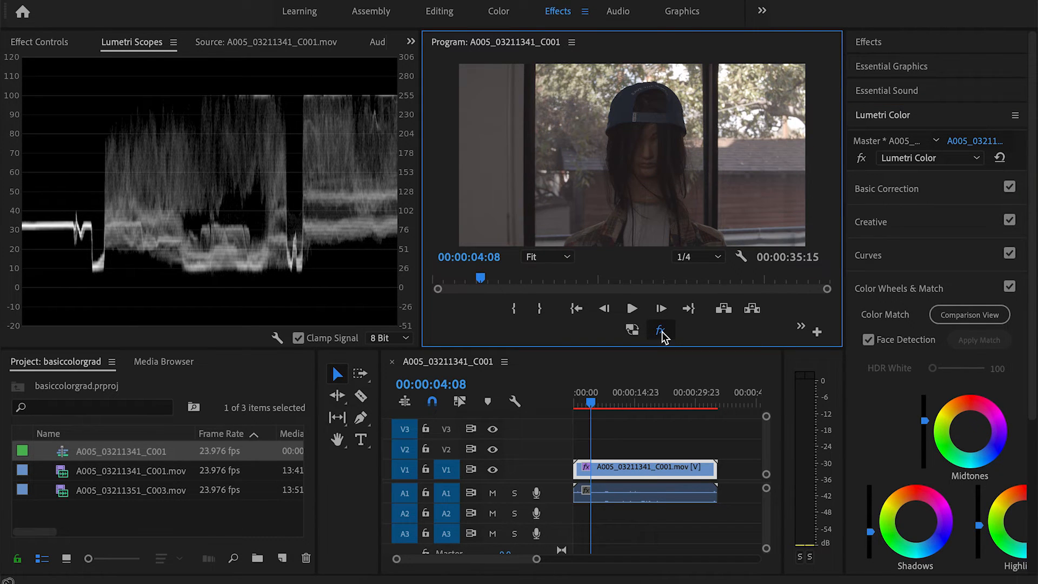
click(662, 332)
click(661, 332)
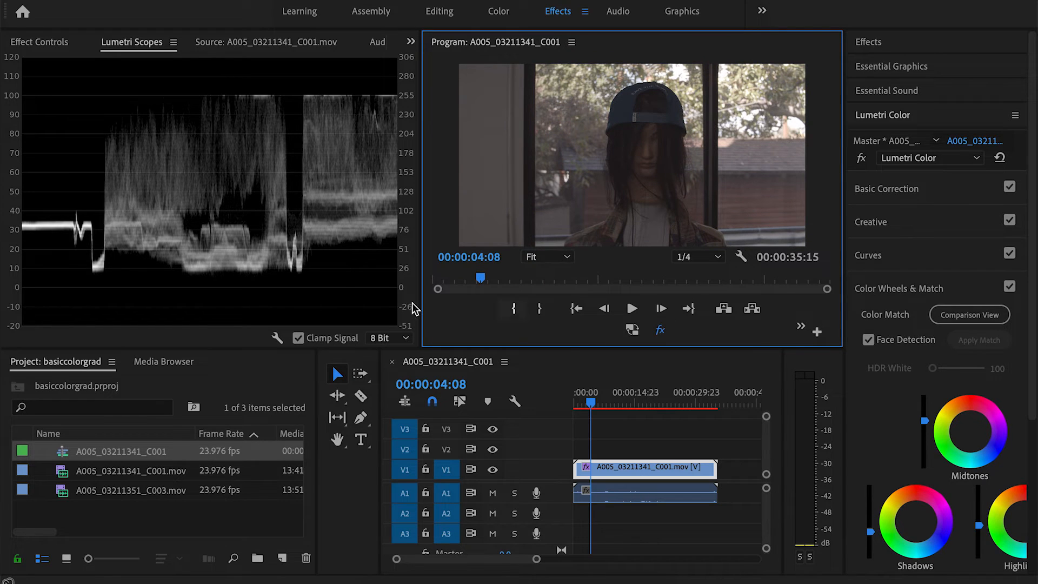
click(661, 330)
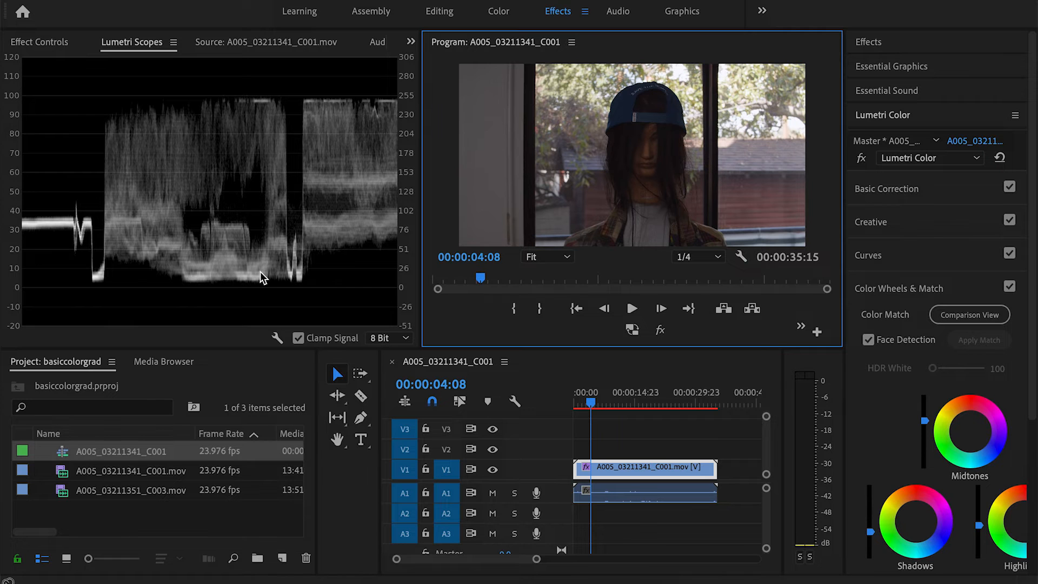
click(660, 330)
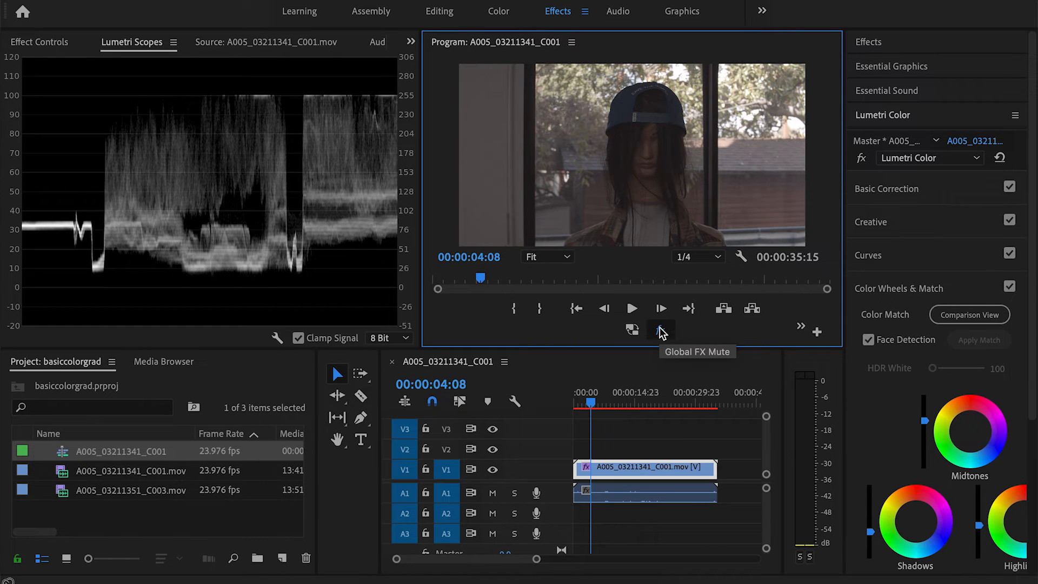
Compare the graded frame with the original by repeatedly toggling the global effects mute.
click(662, 333)
click(663, 333)
click(663, 333)
click(661, 331)
click(661, 332)
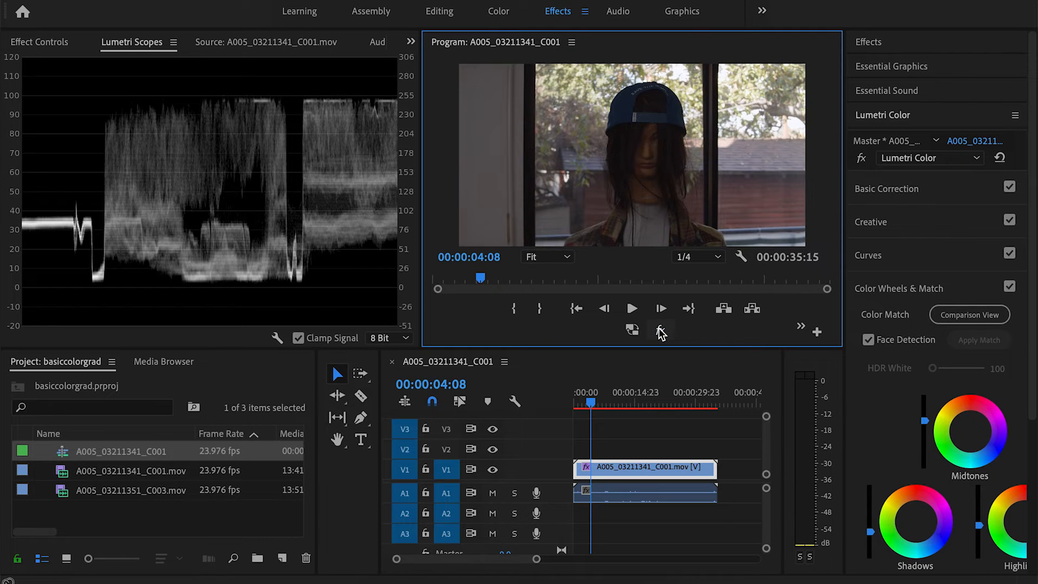
click(661, 332)
click(662, 332)
click(661, 331)
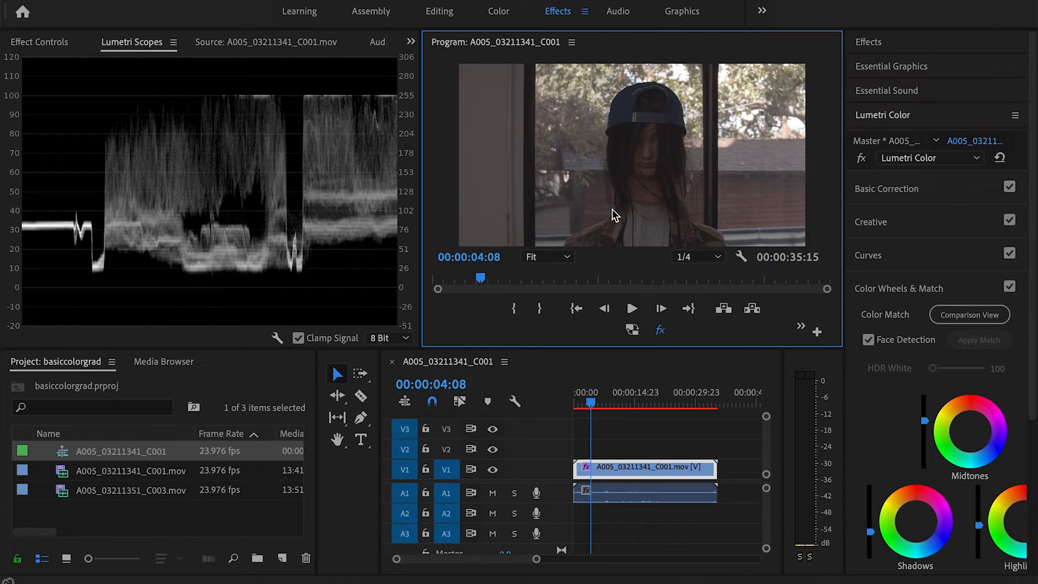
Turn the effects back on and capture a screenshot of the graded frame in the maximized program monitor.
click(660, 331)
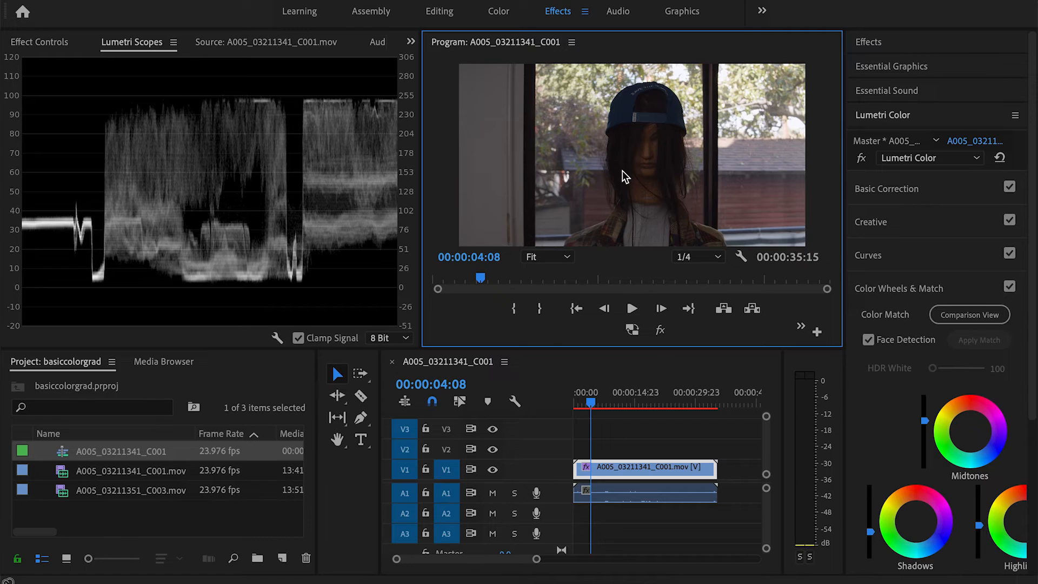
key(grave)
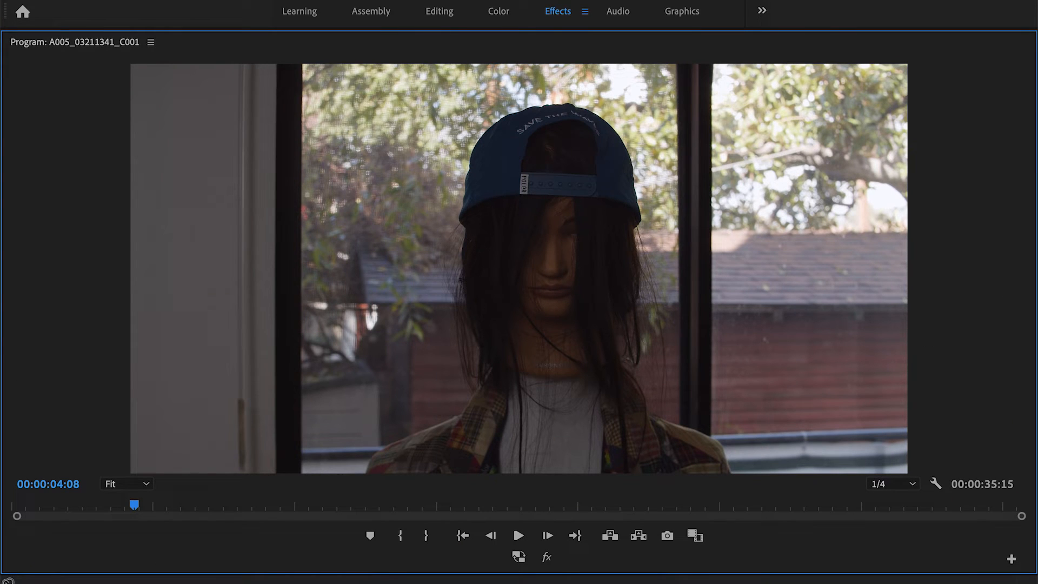
key(super+shift+3)
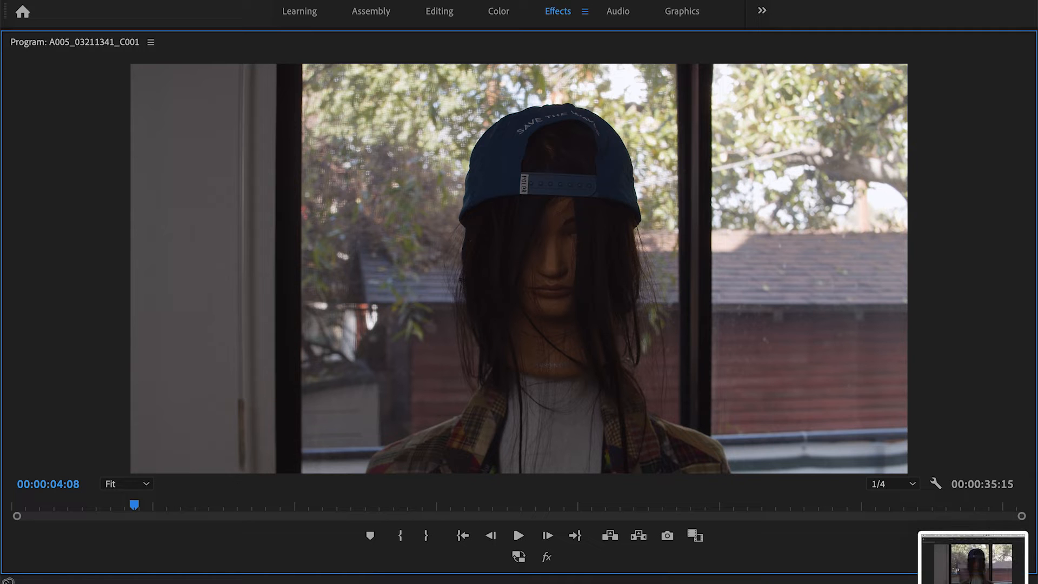
Switch to DaVinci Resolve and show the primaries color wheels below an enlarged viewer, keeping the waveform scope.
scroll(954, 567, left, 5)
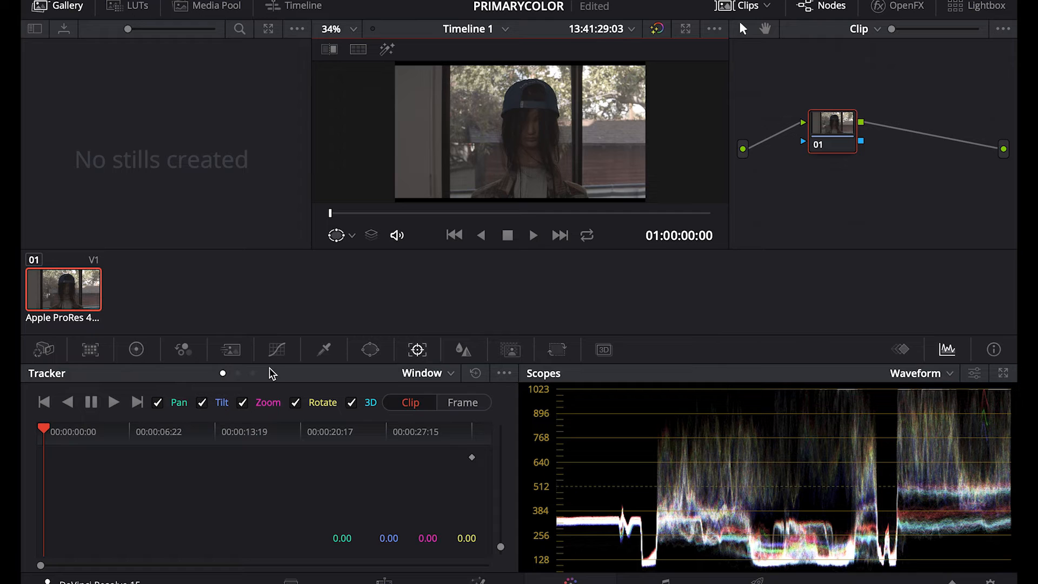
click(136, 350)
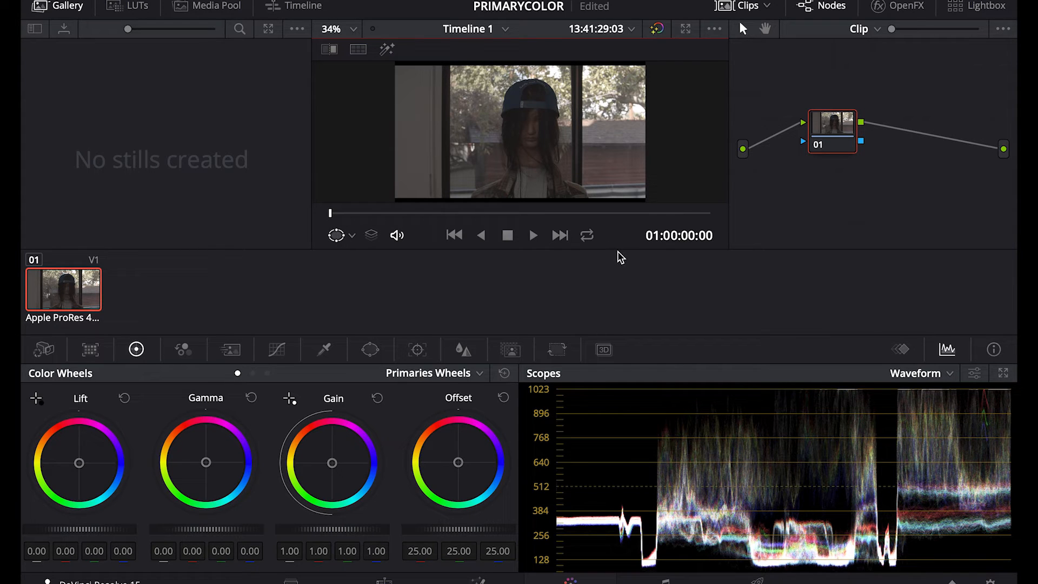
click(686, 29)
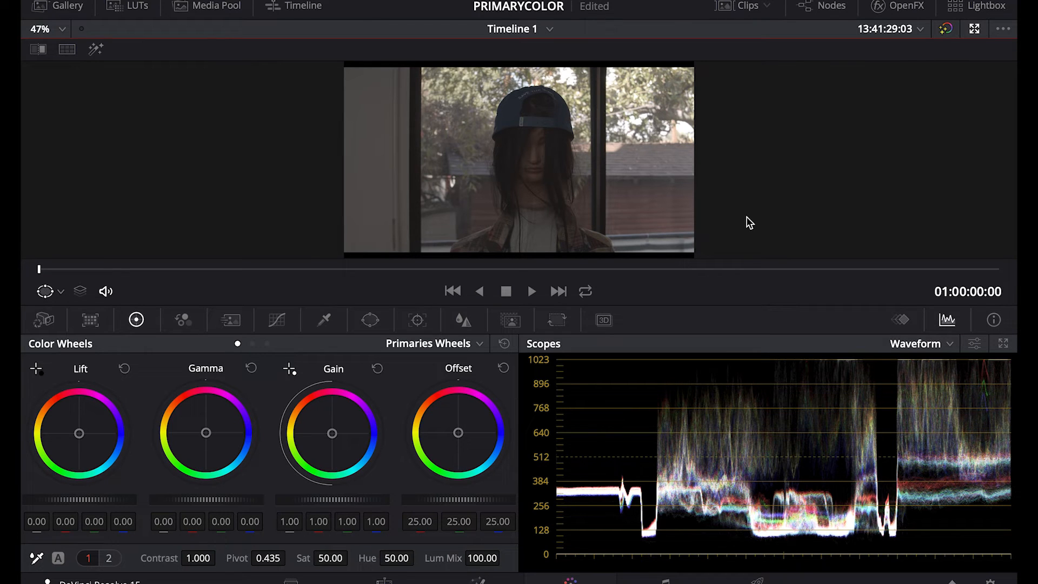
click(916, 345)
click(916, 346)
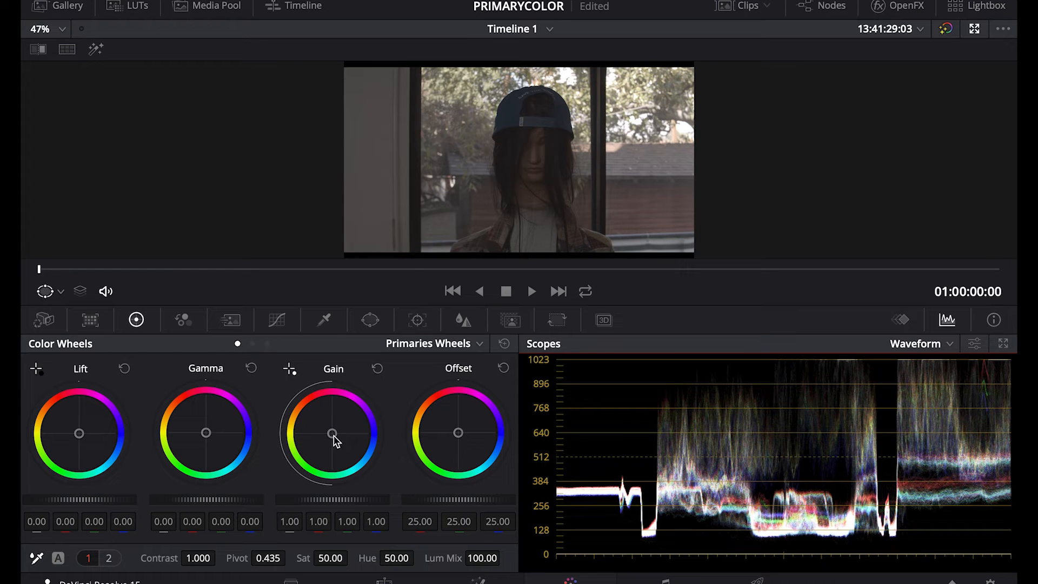
Balance the exposure with the primaries wheels, using lift 0.02, gamma 0.04 and offset 17.20.
drag(446, 498, 411, 498)
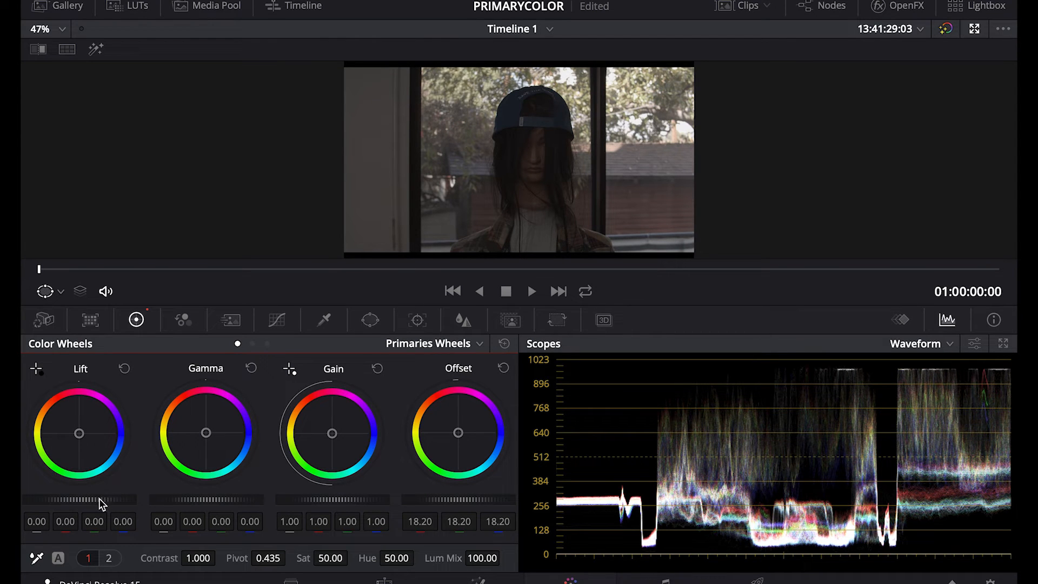
mouse_move(80, 499)
mouse_down()
mouse_move(59, 499)
mouse_move(92, 500)
mouse_move(82, 499)
mouse_up()
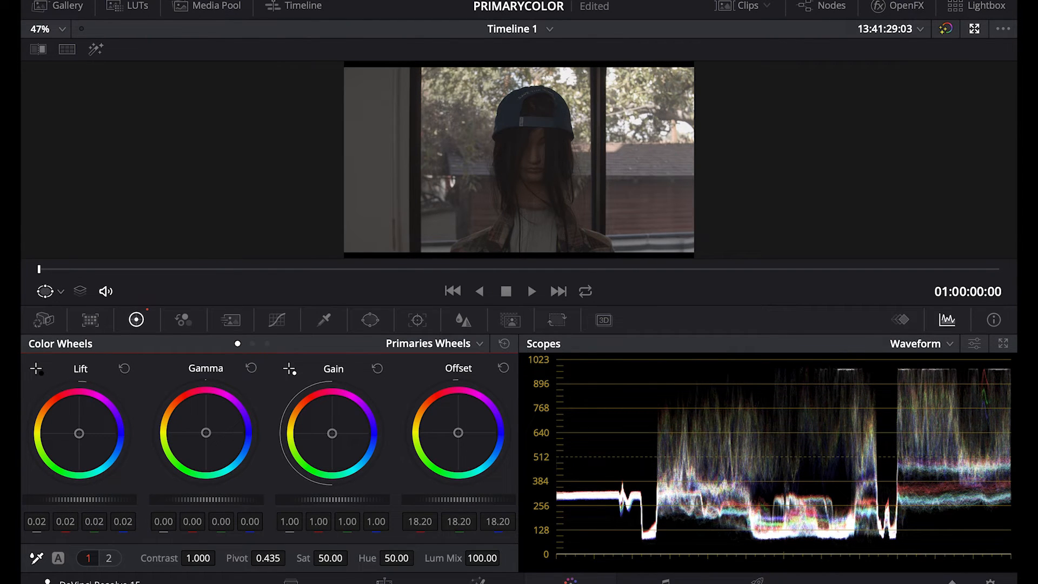
drag(206, 499, 204, 500)
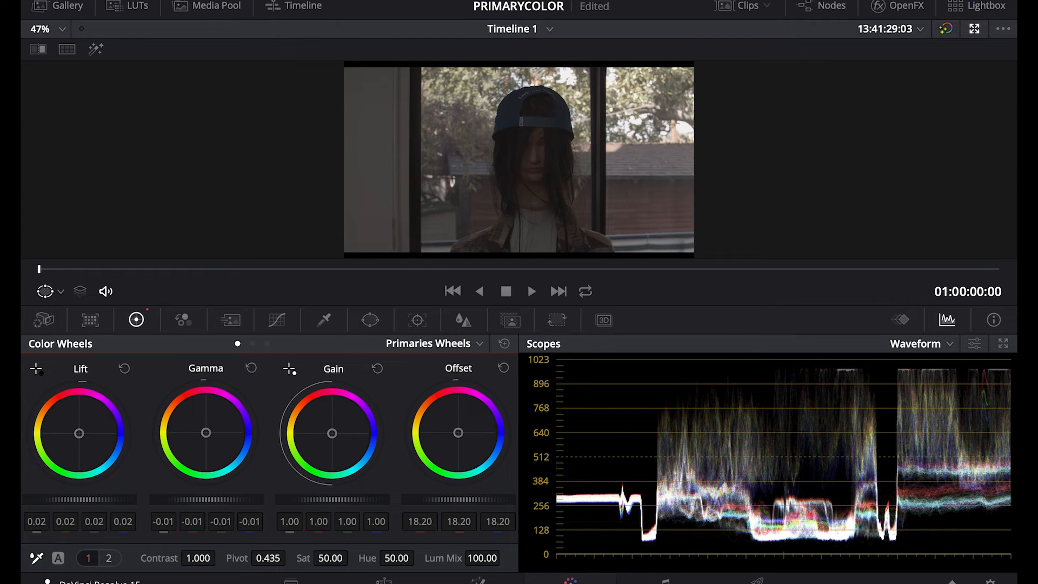
drag(204, 500, 217, 499)
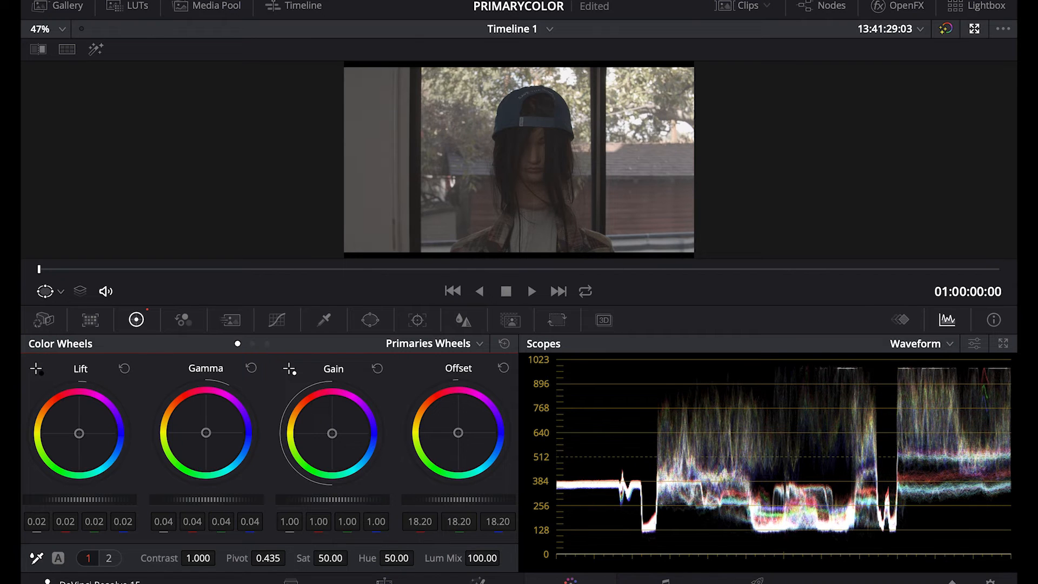
drag(217, 500, 219, 499)
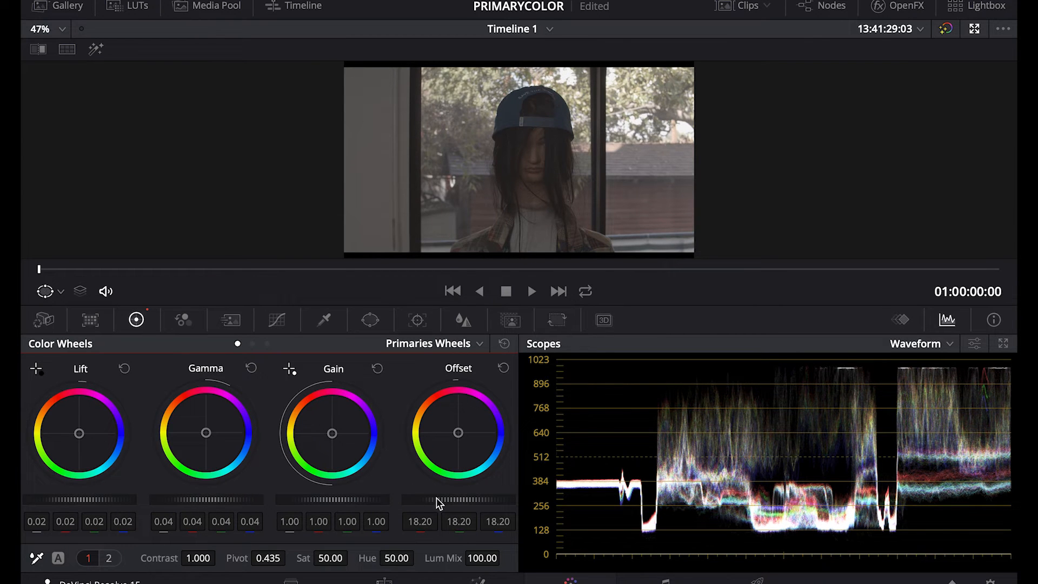
mouse_move(459, 499)
mouse_down()
mouse_move(446, 500)
mouse_move(472, 499)
mouse_move(455, 499)
mouse_up()
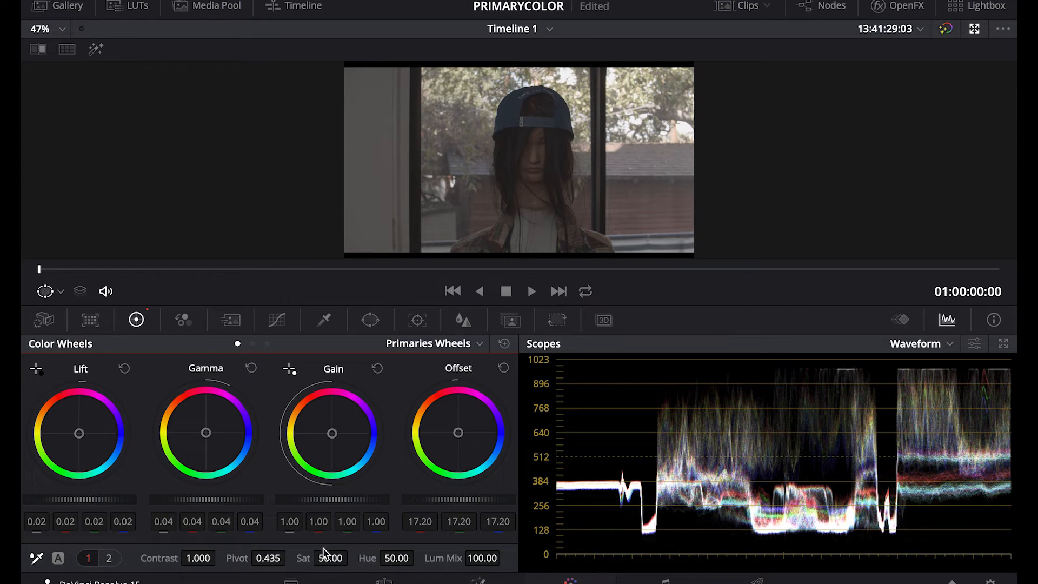
Set the white balance by sampling the subject's white shirt, and raise the contrast to 1.220.
click(36, 559)
click(545, 241)
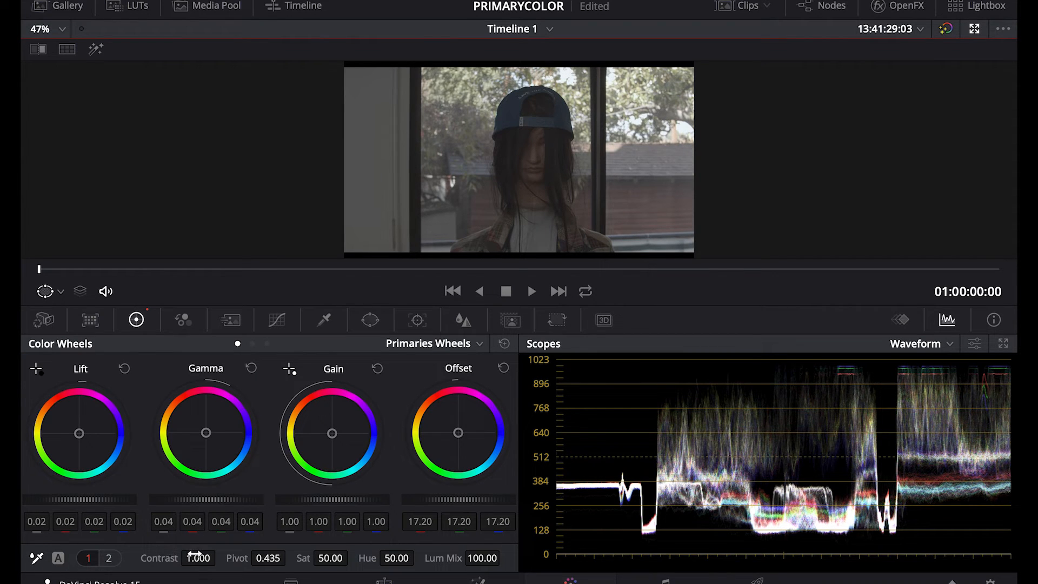
drag(197, 559, 220, 557)
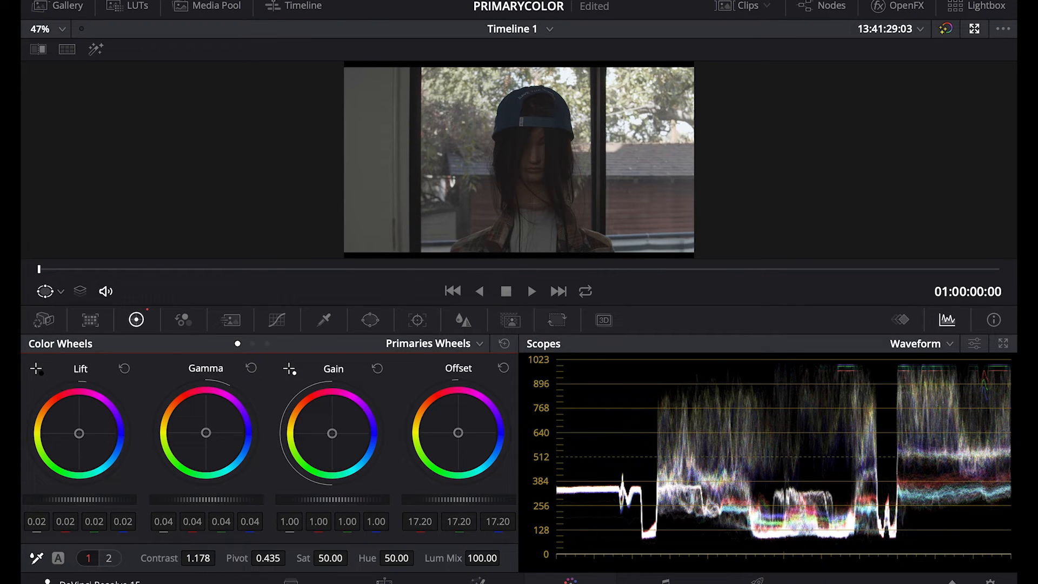
drag(220, 557, 220, 557)
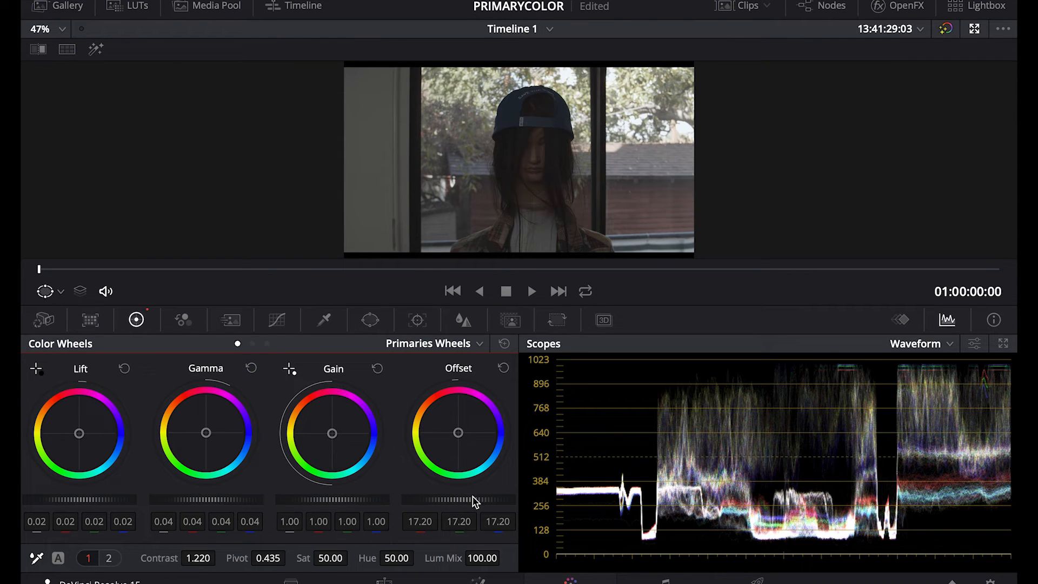
Refine the primaries levels to offset 16.40, gain 0.98 and gamma 0.06.
drag(471, 499, 426, 498)
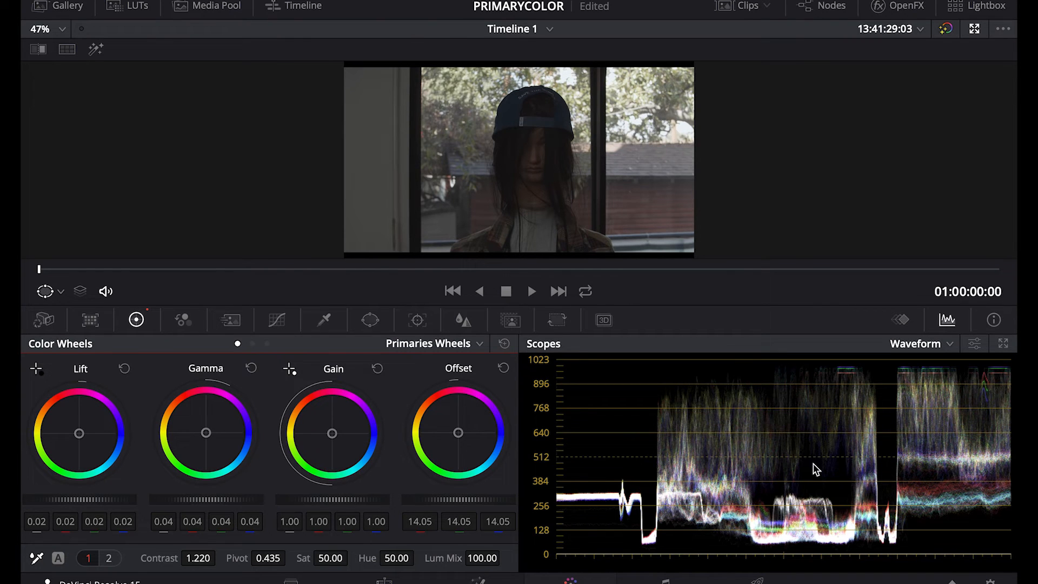
drag(458, 499, 483, 499)
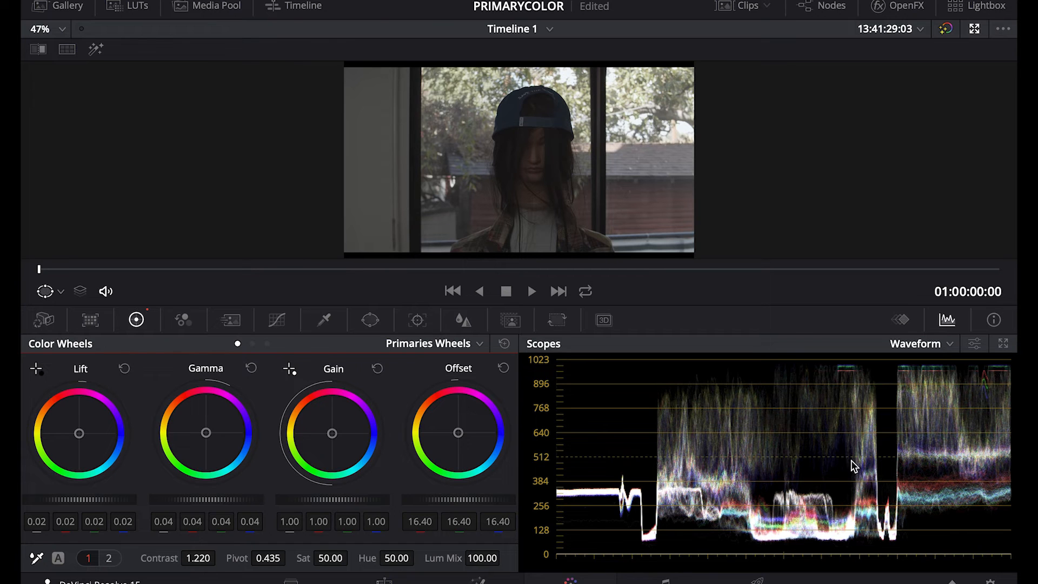
drag(332, 500, 315, 500)
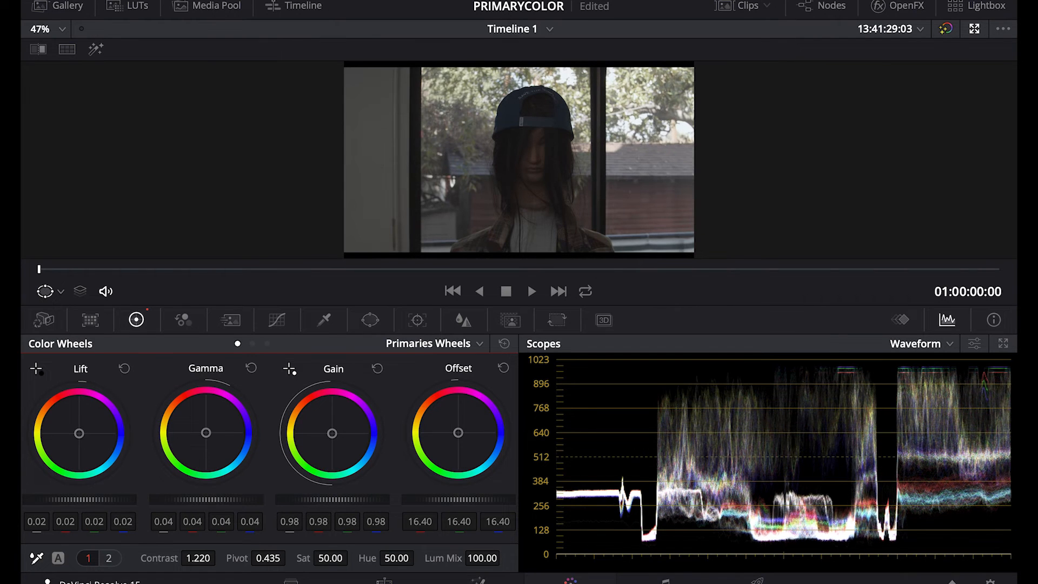
mouse_move(198, 499)
mouse_down()
mouse_move(244, 500)
mouse_move(193, 500)
mouse_move(212, 499)
mouse_up()
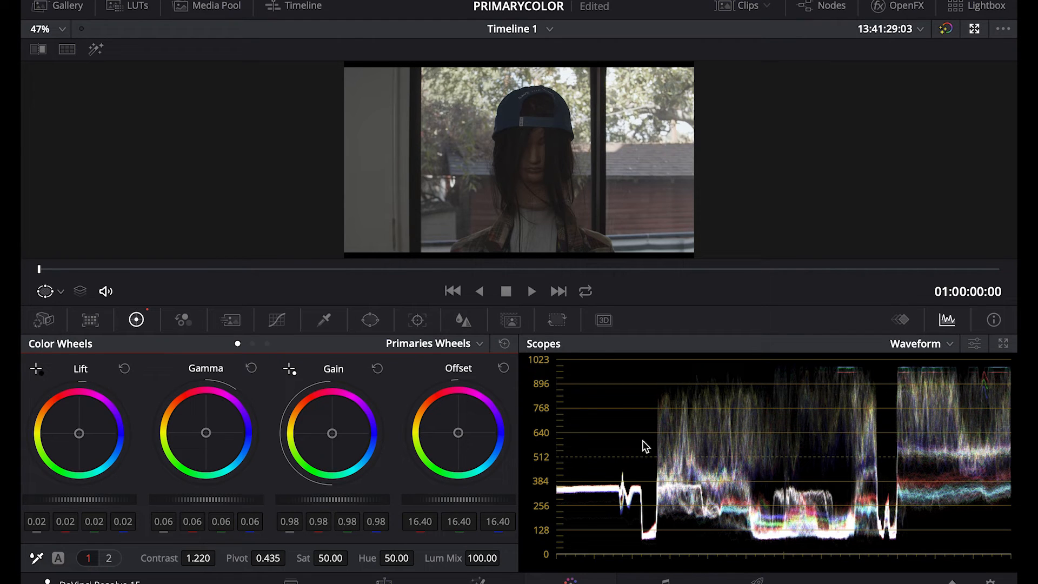
Try darker and brighter shadows with the lift level, settle it at 0.03, and set the saturation to 61.
mouse_move(80, 499)
mouse_down()
mouse_move(64, 500)
mouse_move(96, 500)
mouse_move(72, 499)
mouse_up()
mouse_move(80, 500)
mouse_down()
mouse_move(62, 499)
mouse_move(97, 499)
mouse_move(70, 503)
mouse_up()
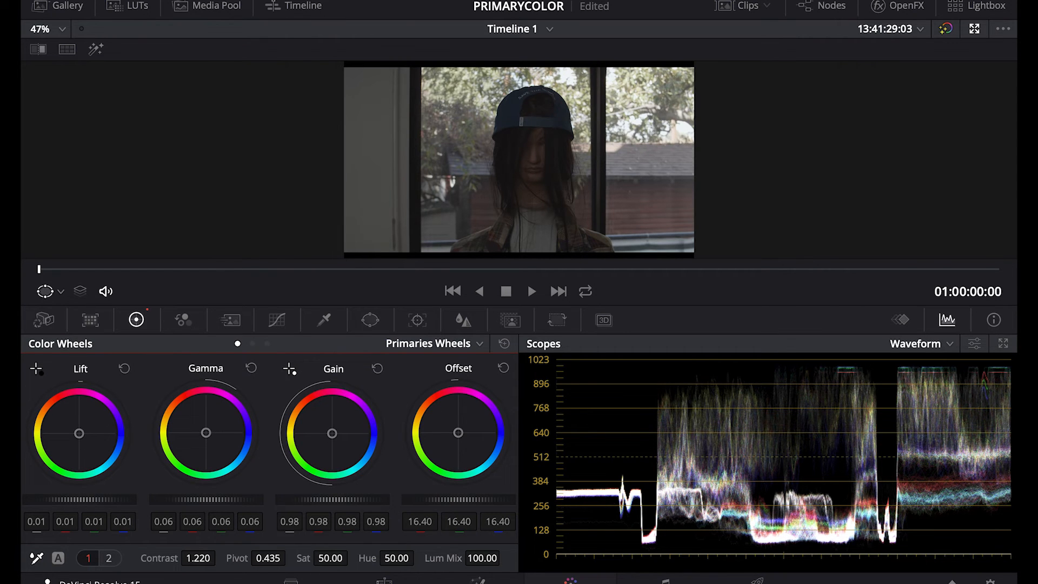
drag(70, 499, 108, 500)
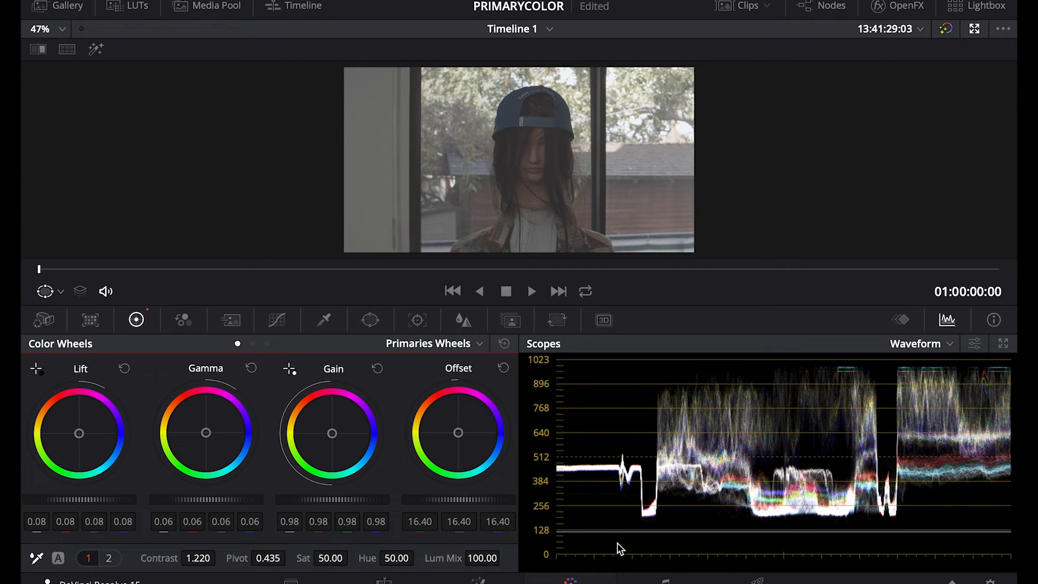
mouse_move(93, 499)
mouse_down()
mouse_move(60, 499)
mouse_move(87, 499)
mouse_up()
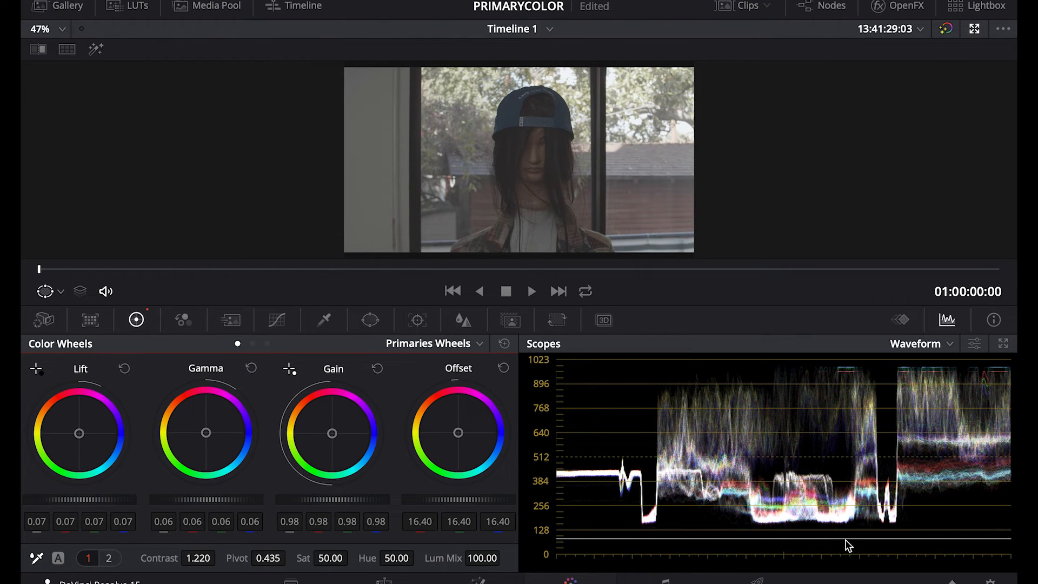
drag(113, 502, 87, 502)
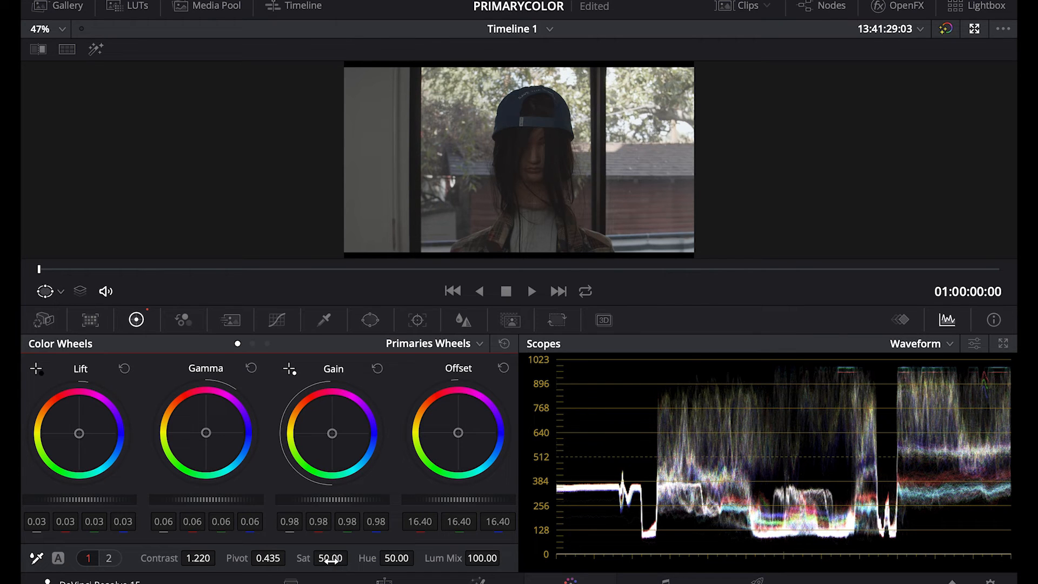
drag(352, 557, 357, 557)
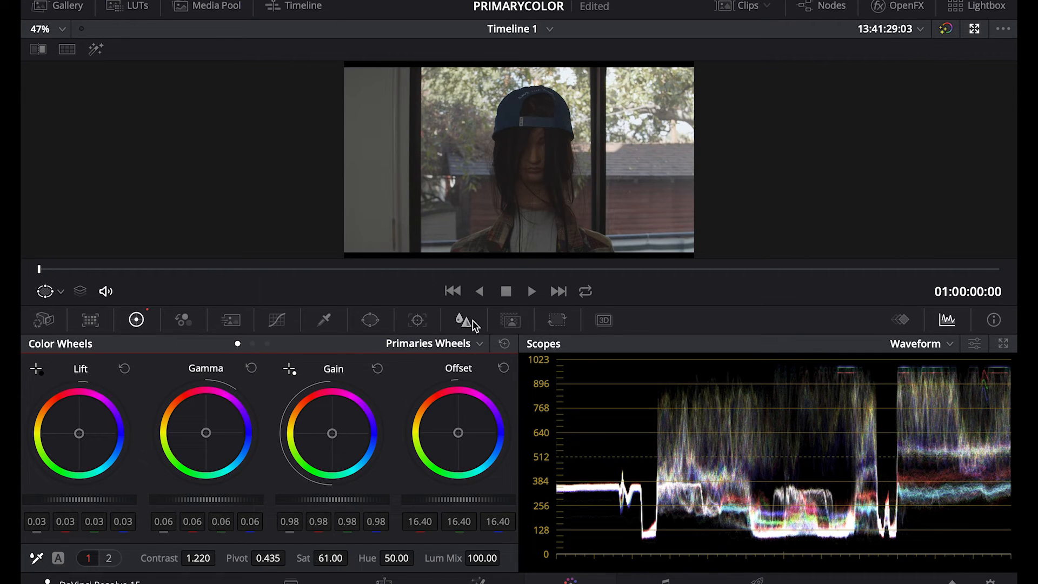
Look through the Primaries Bars and Log modes of the color wheels, and return to Primaries Wheels.
click(423, 340)
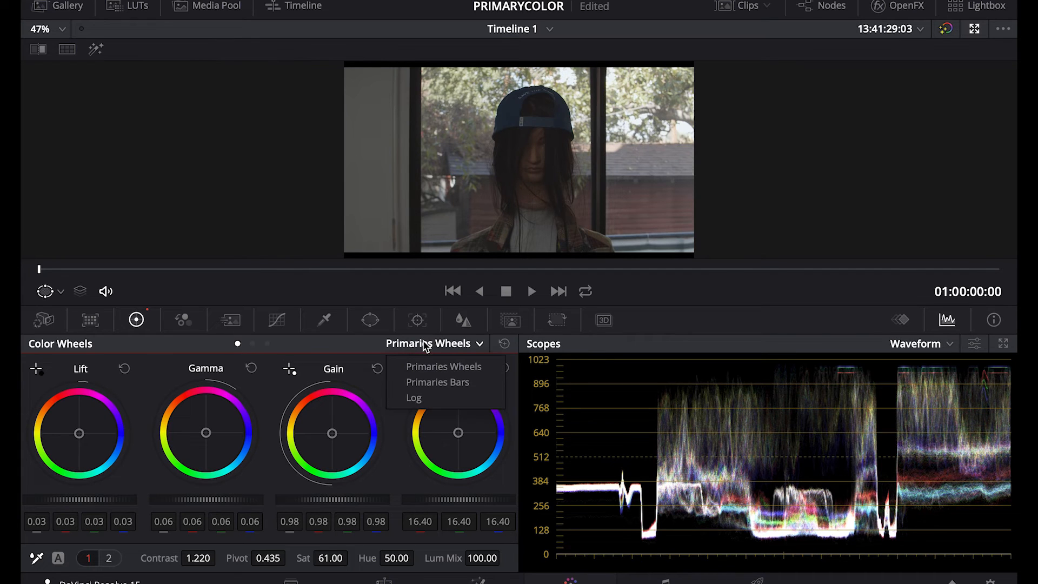
click(422, 341)
click(252, 343)
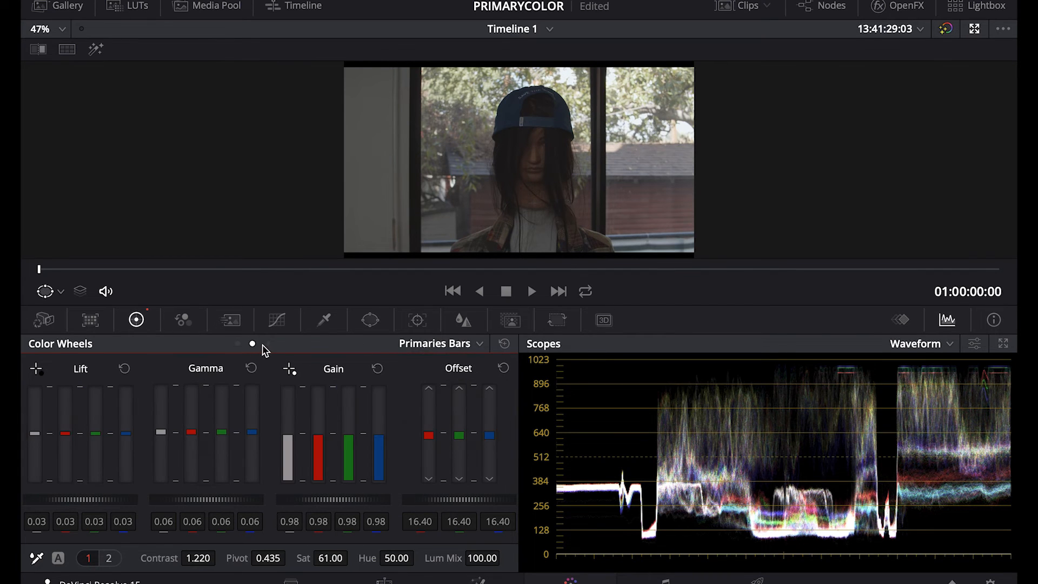
click(267, 344)
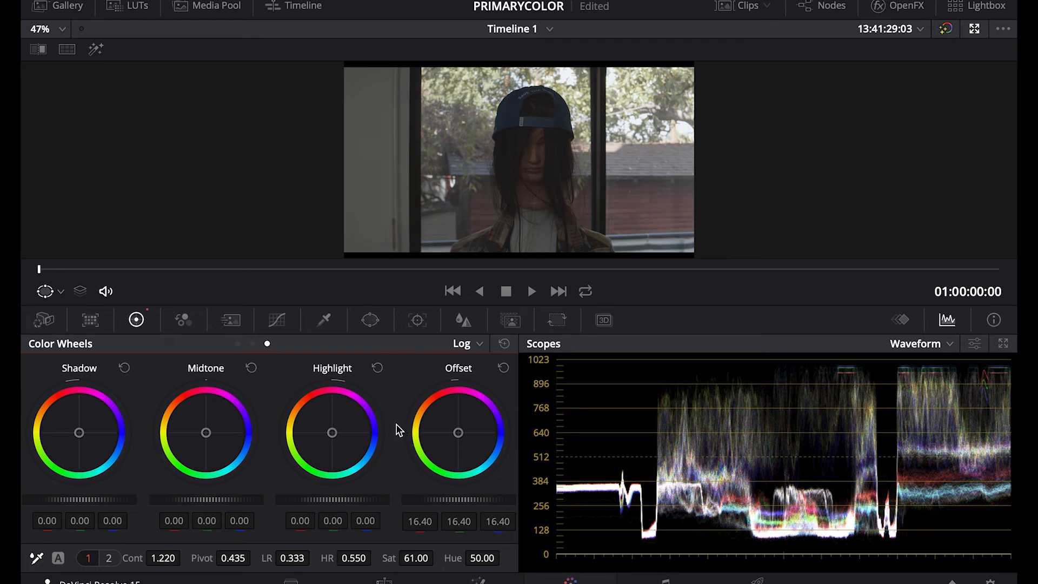
click(237, 344)
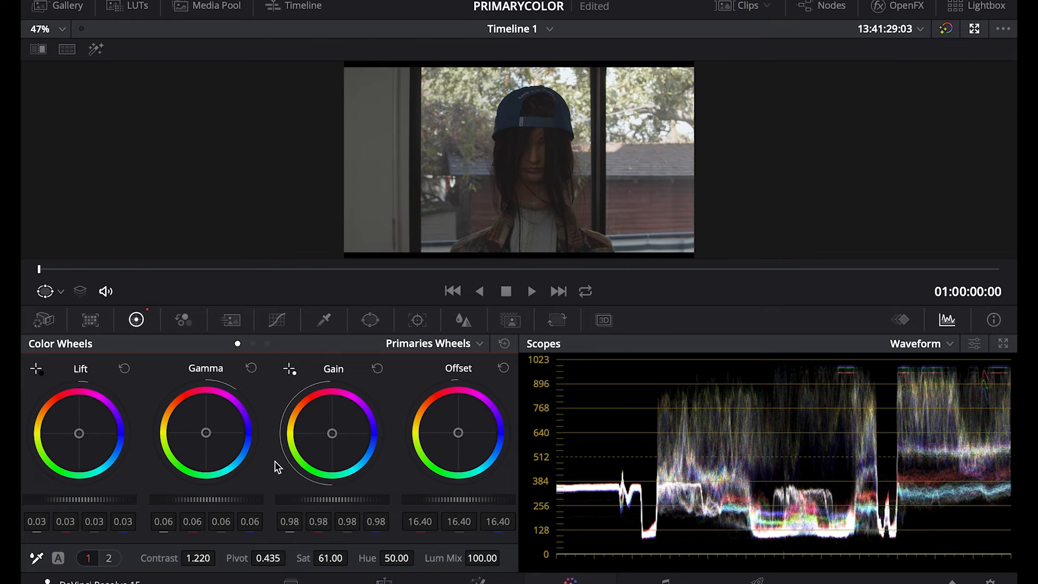
Reset the offset wheel and lower its level to 18.50.
click(505, 369)
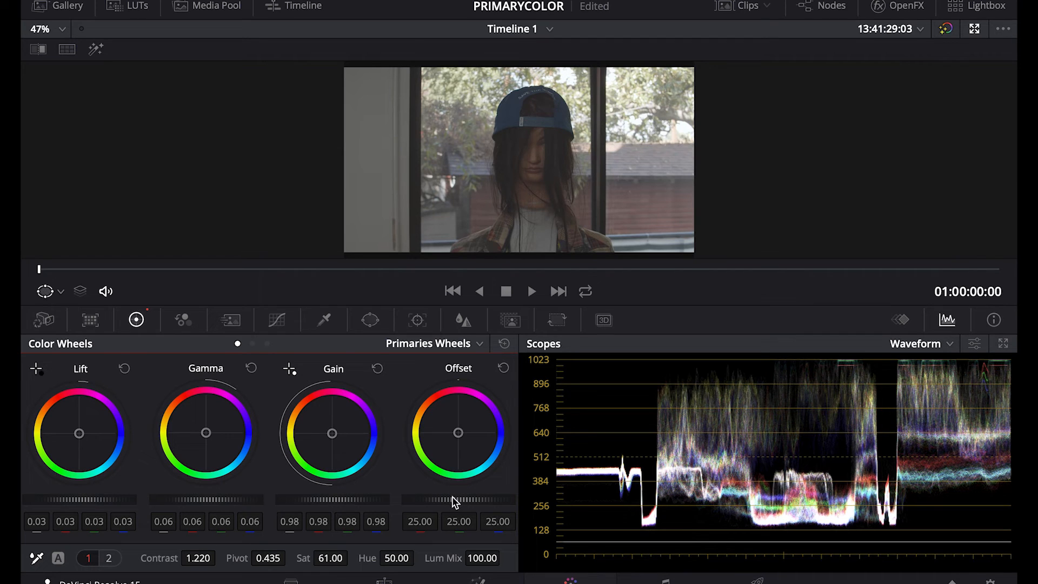
drag(458, 499, 425, 499)
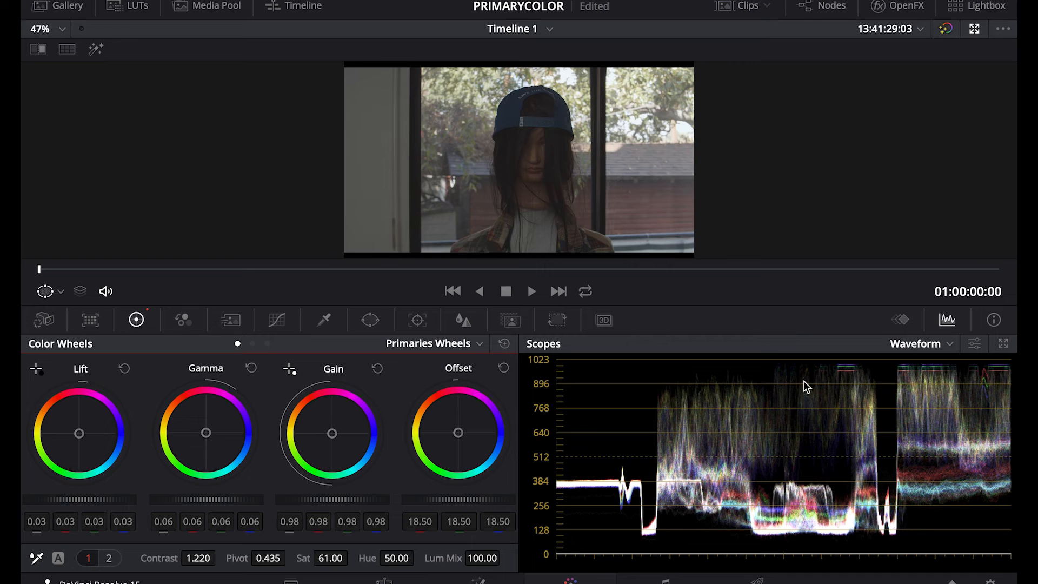
Add a point in the shadows of the custom curve and pull it slightly below the diagonal.
click(325, 322)
click(269, 324)
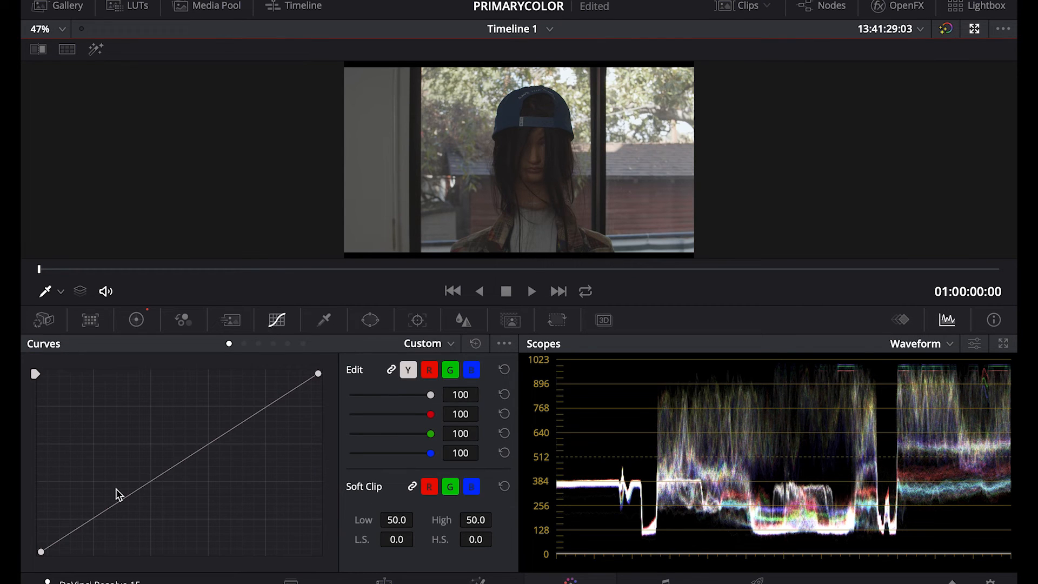
drag(97, 525, 105, 535)
drag(100, 526, 100, 523)
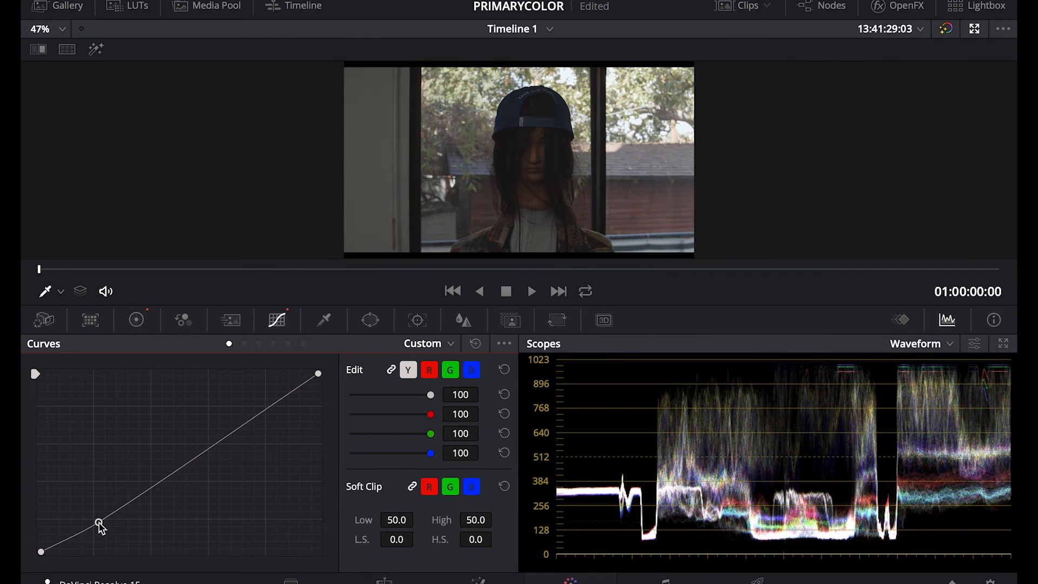
Add a point in the highlights of the custom curve, pull it slightly above the diagonal, and return to the color wheels.
drag(259, 415, 259, 405)
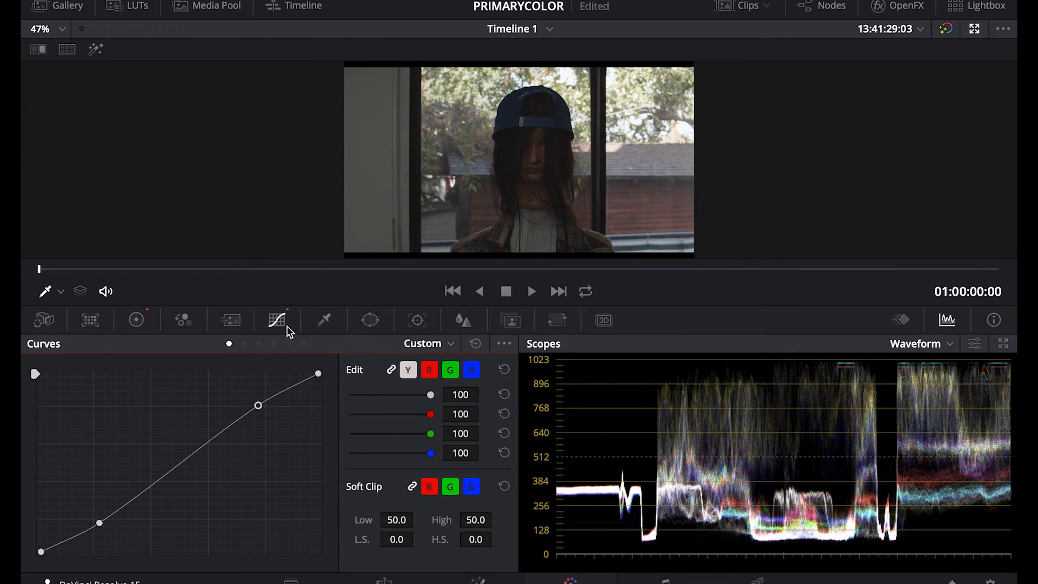
click(137, 321)
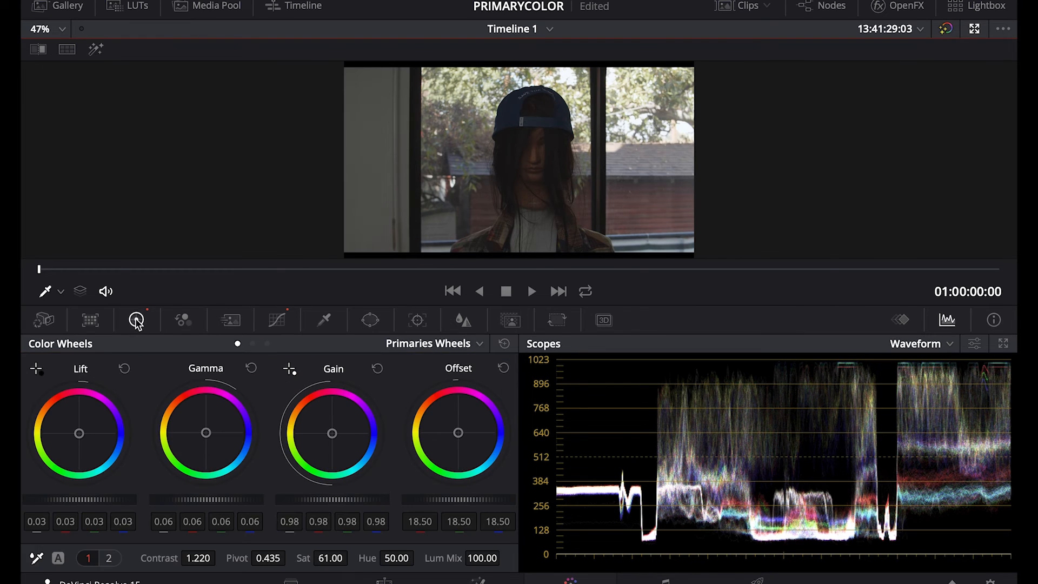
Look through the Color Match and Camera Raw palettes and the Primaries Bars mode, and return to Primaries Wheels.
click(96, 320)
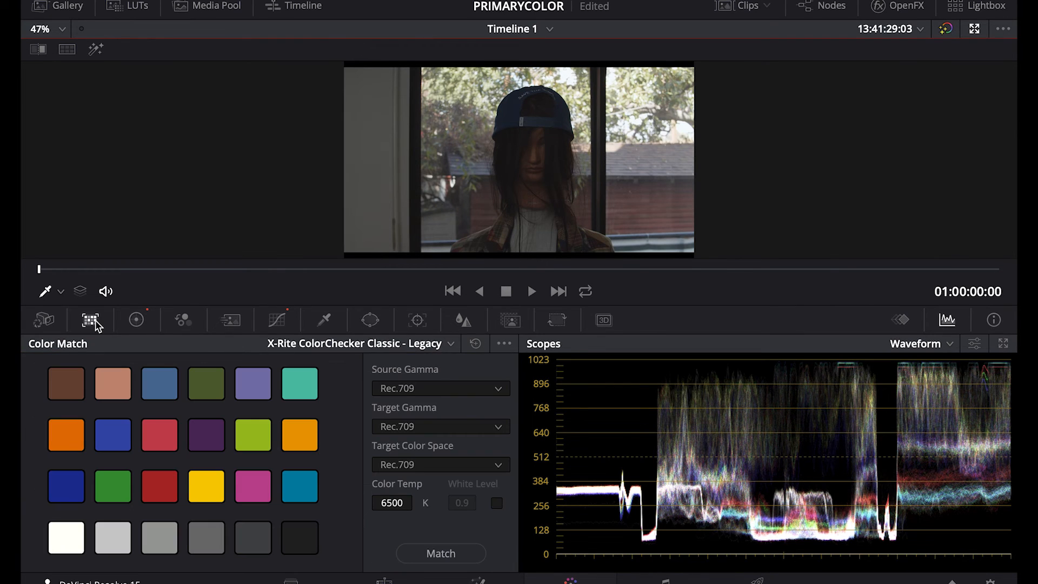
click(55, 325)
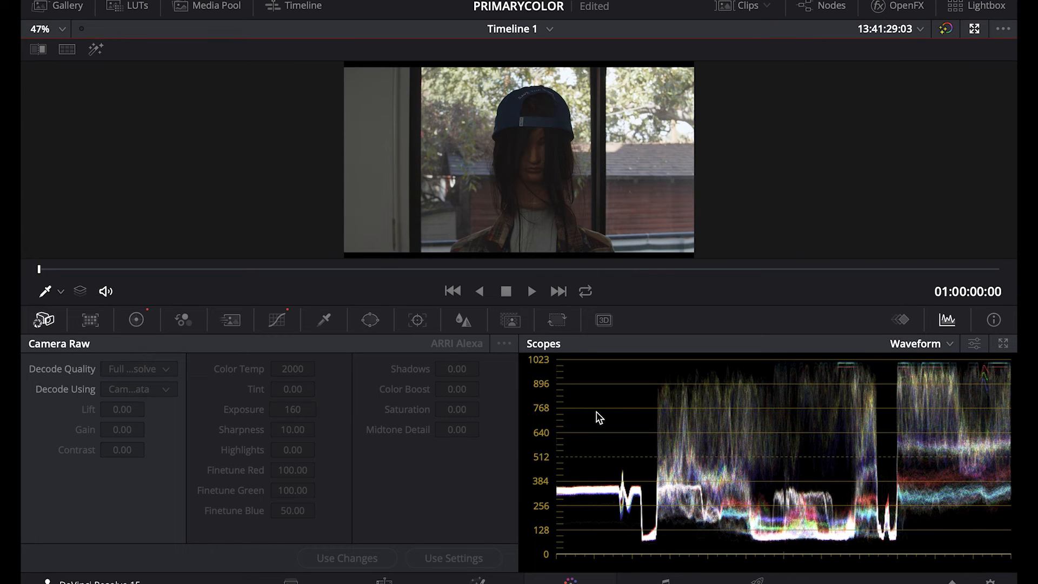
click(90, 322)
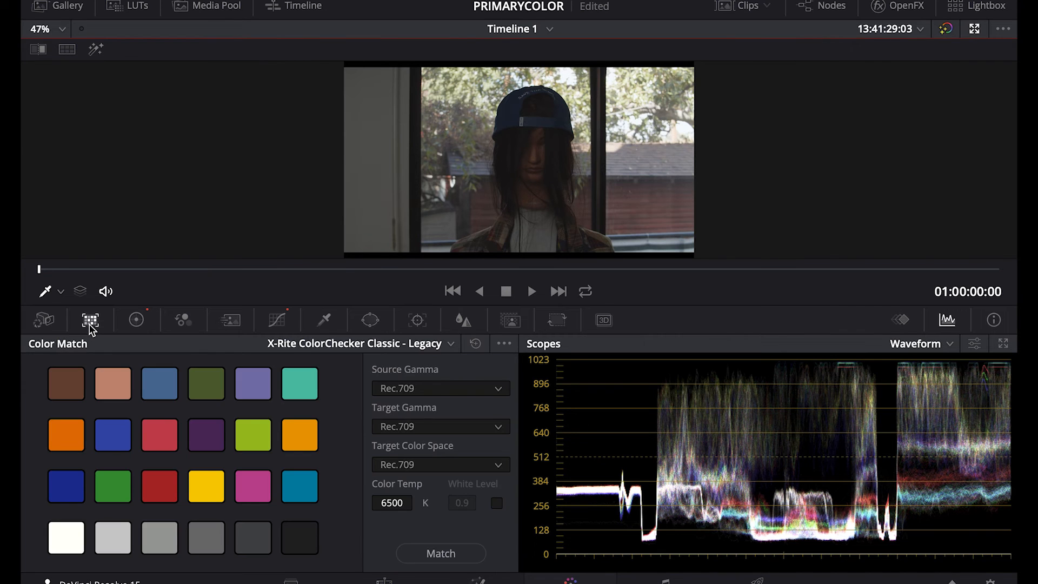
click(144, 326)
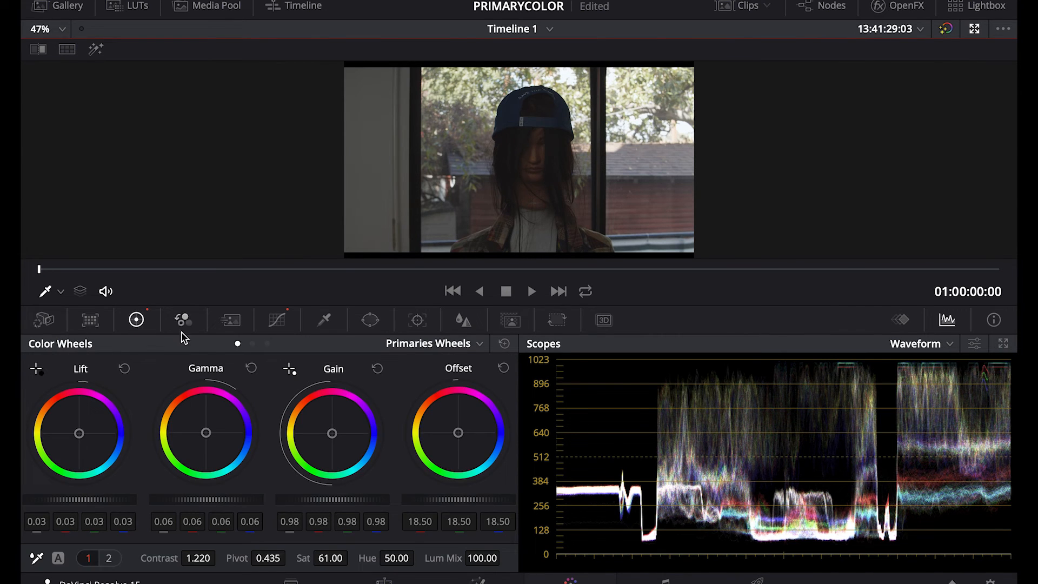
click(481, 345)
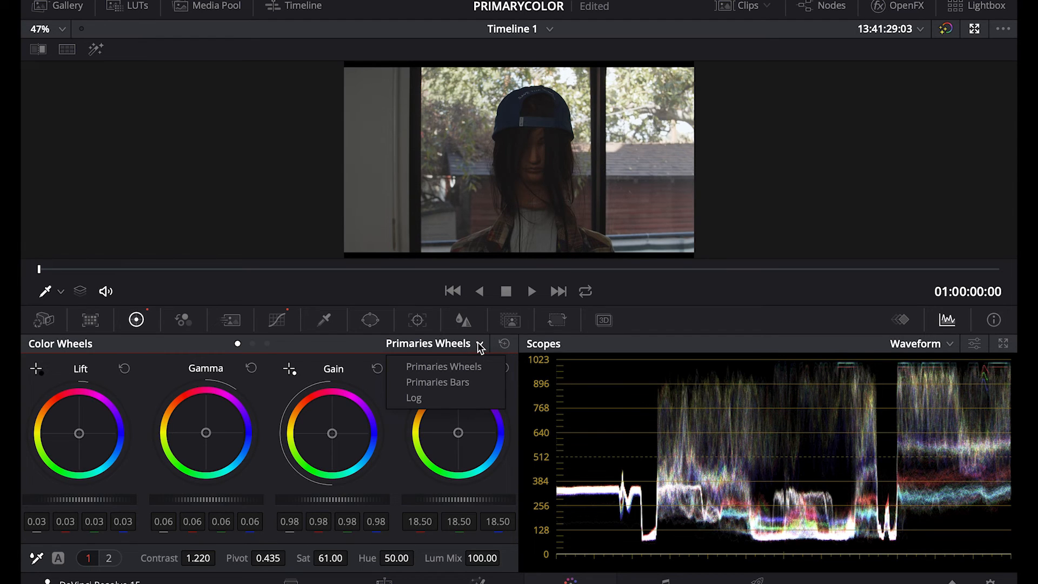
click(443, 386)
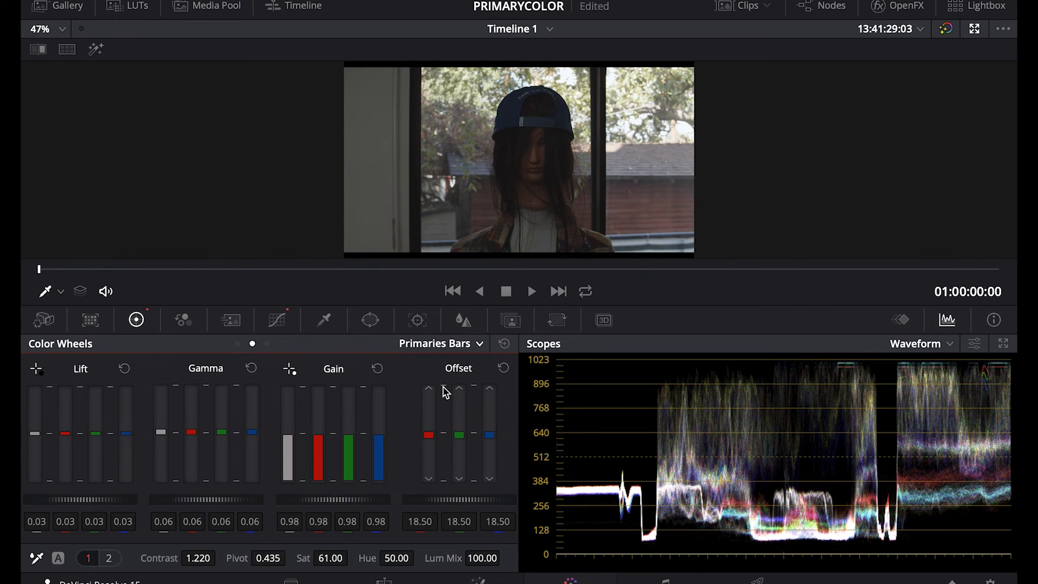
click(465, 346)
click(465, 368)
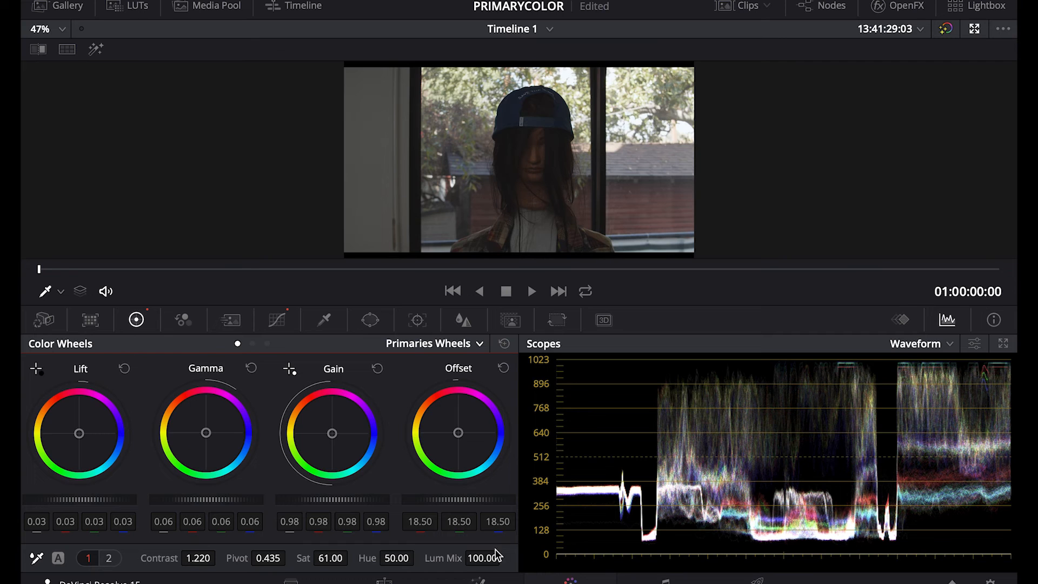
On the second page of primaries adjustments, set the highlights to -42.50 and the shadows to 26.50.
click(109, 558)
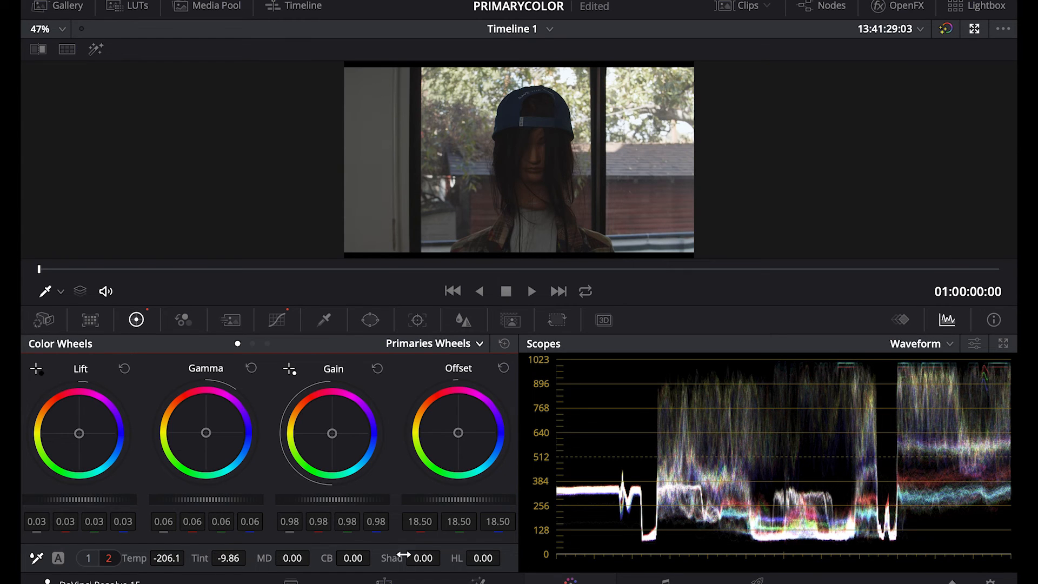
drag(489, 557, 506, 558)
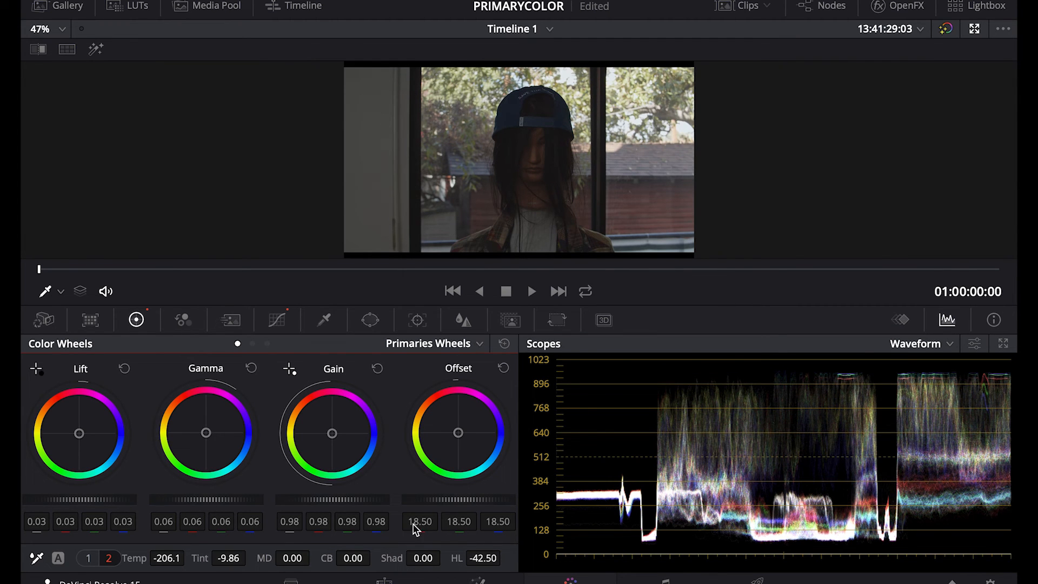
drag(422, 558, 460, 558)
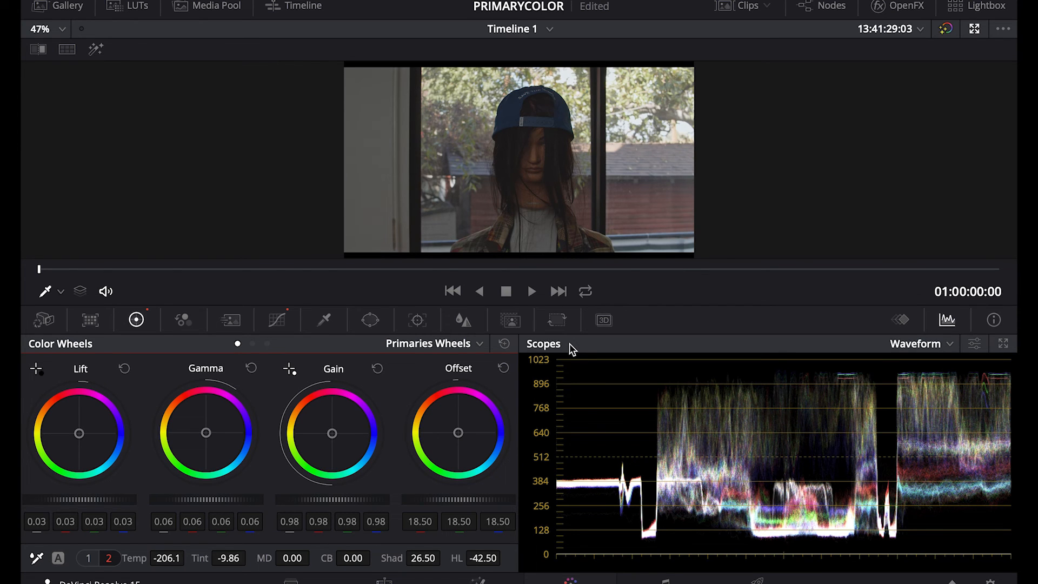
Show the skin tone indicator on the Vectorscope and return the scopes to Waveform.
click(947, 345)
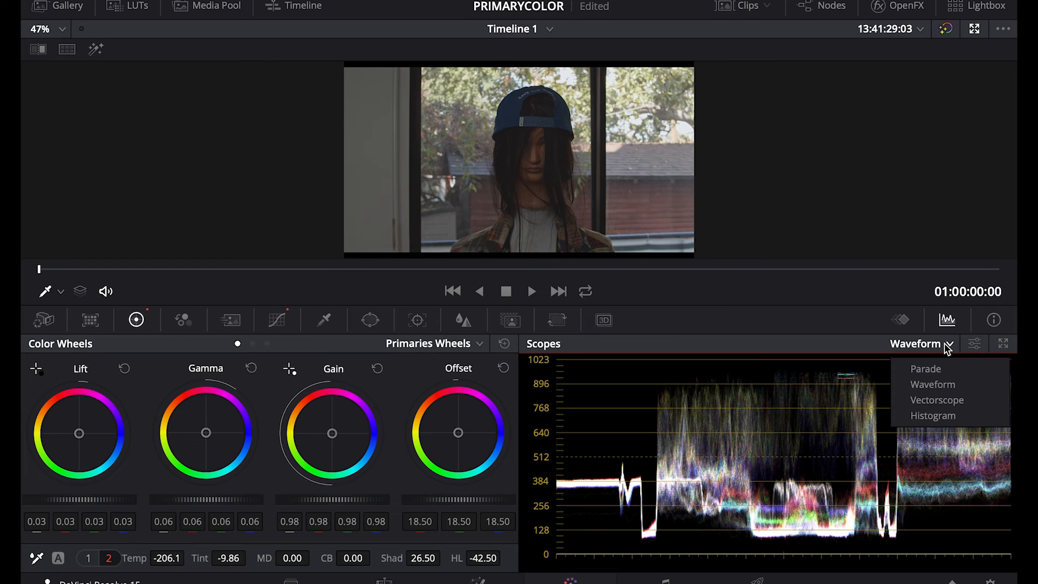
click(940, 400)
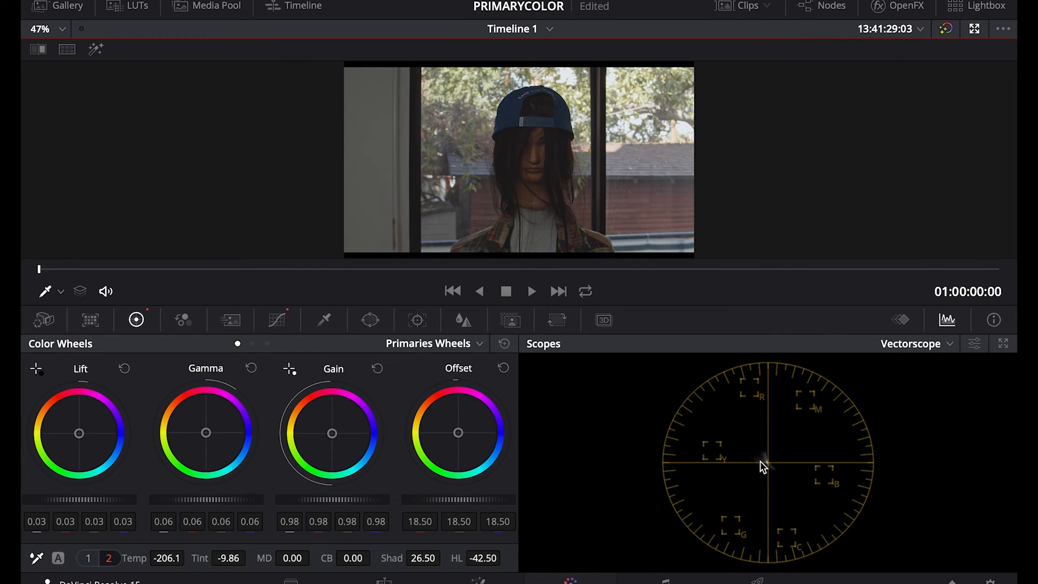
click(973, 347)
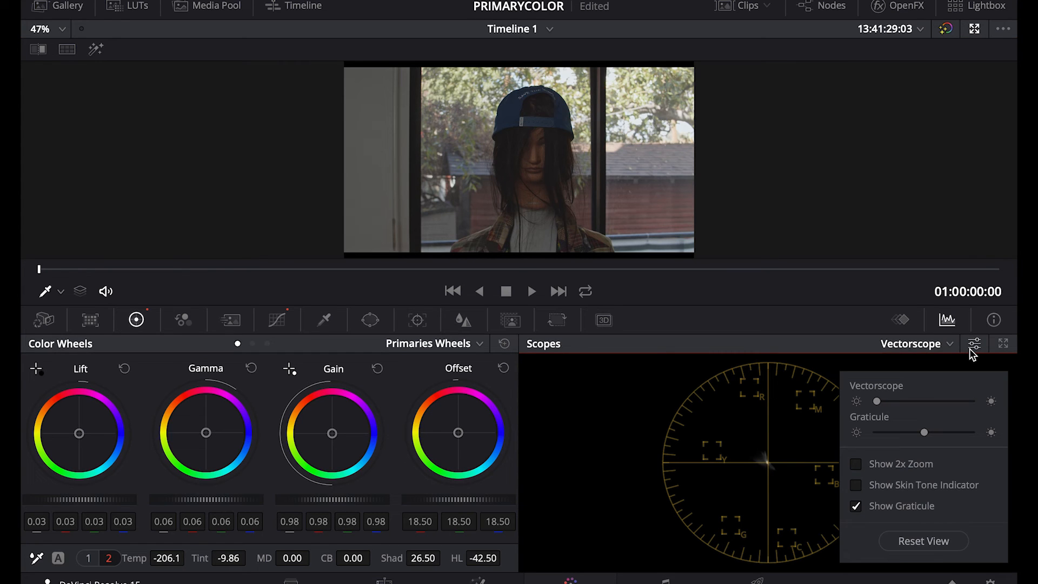
click(856, 485)
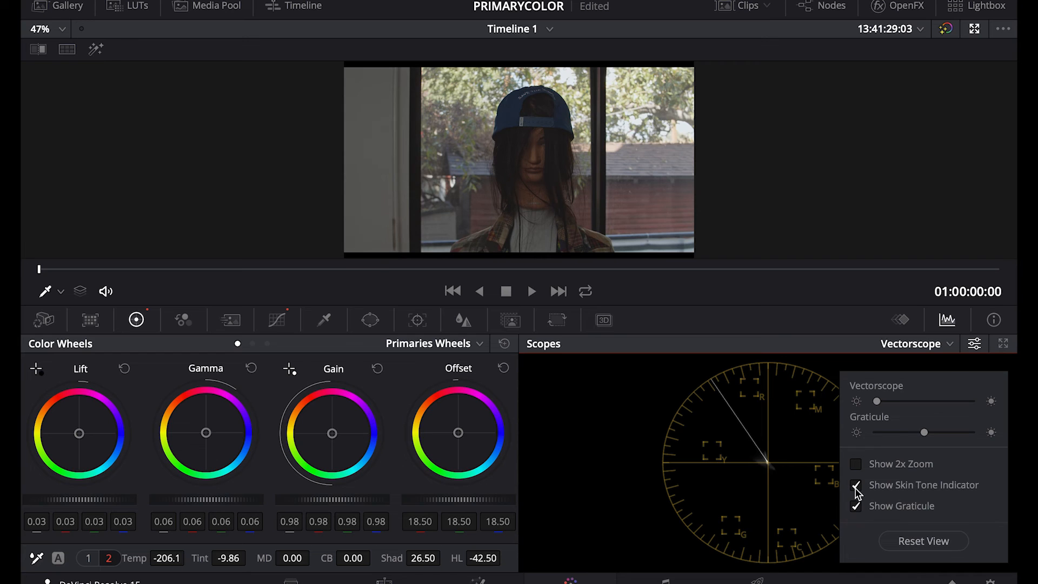
click(979, 347)
click(944, 349)
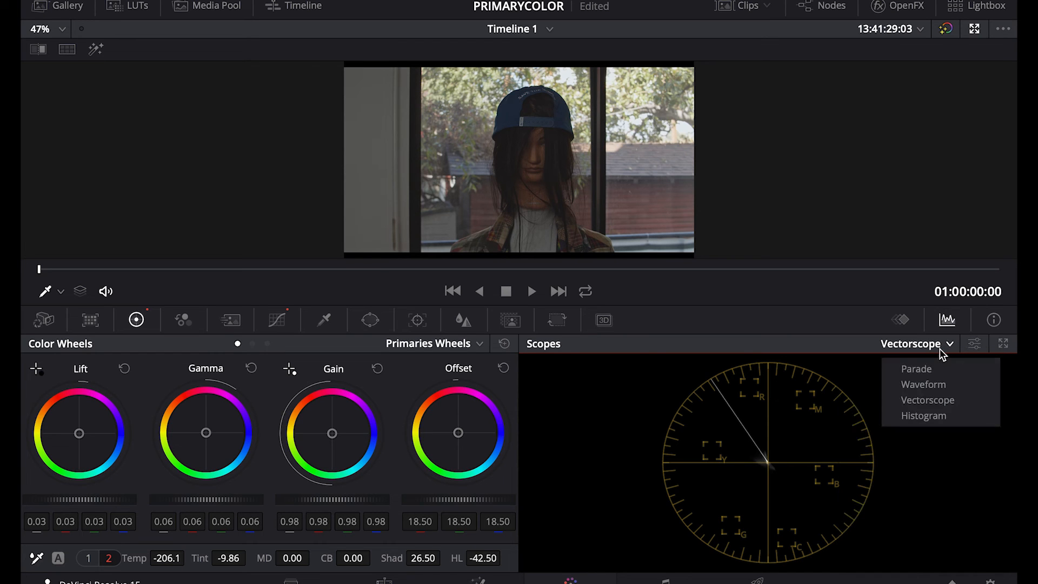
click(937, 385)
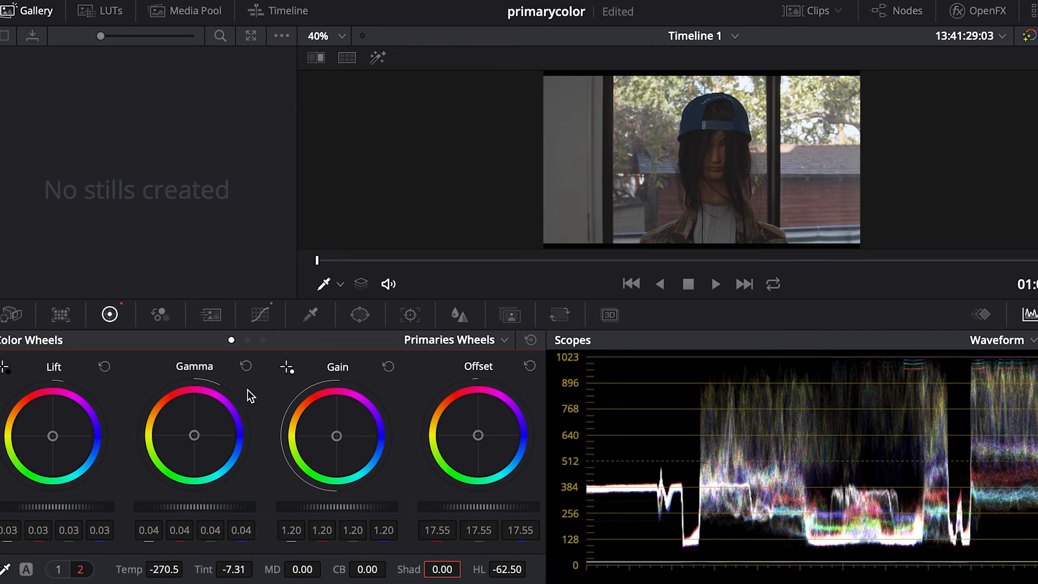
Review the custom curve, return to the color wheels, and compare the image with the grade bypassed and enabled.
click(259, 315)
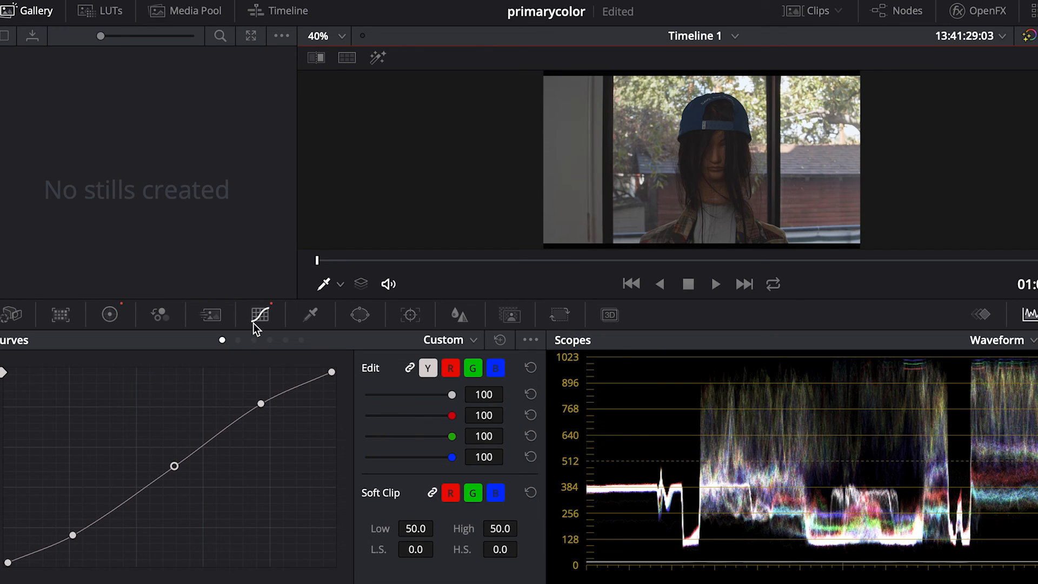
click(109, 315)
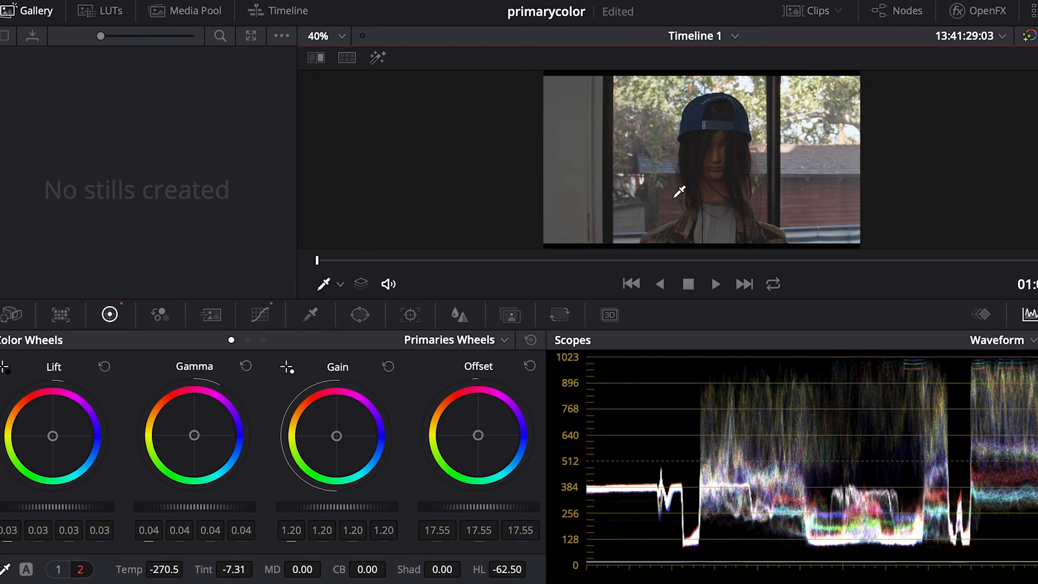
click(1030, 37)
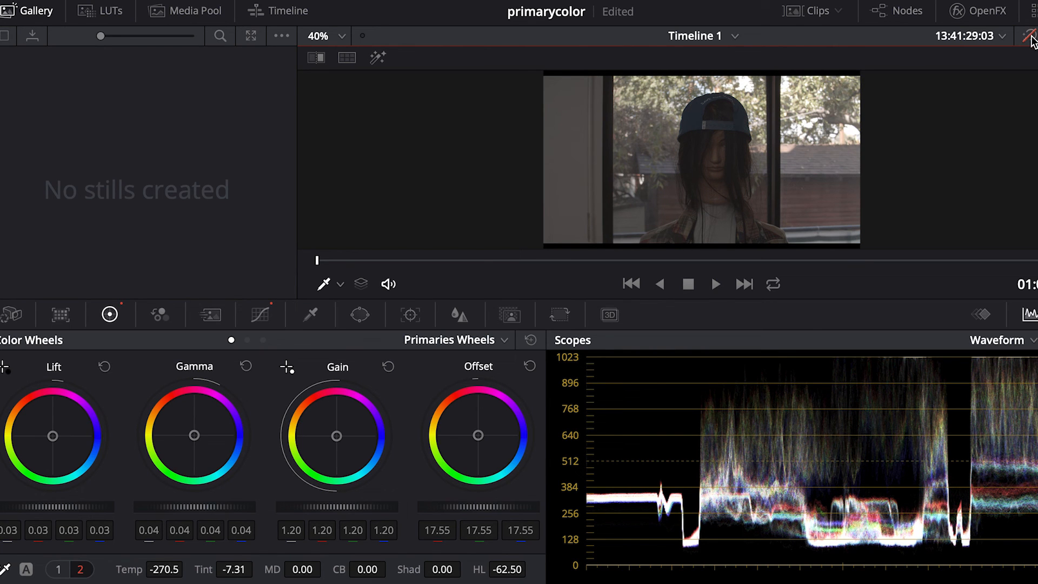
click(1030, 37)
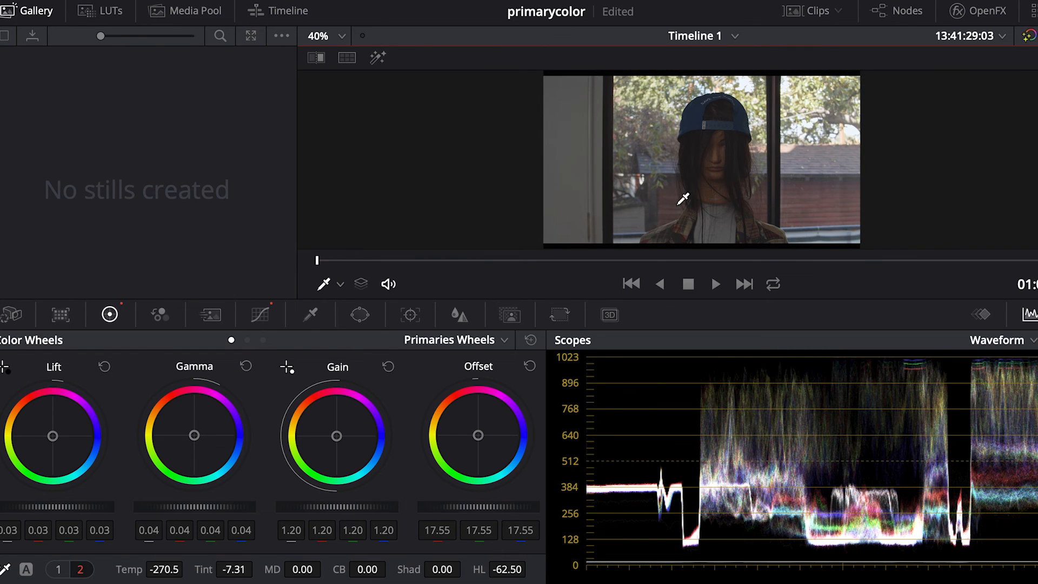
click(1030, 36)
click(1030, 37)
Turn off the viewer's qualifier picker and grab a still of the graded frame into the gallery.
click(325, 286)
click(333, 318)
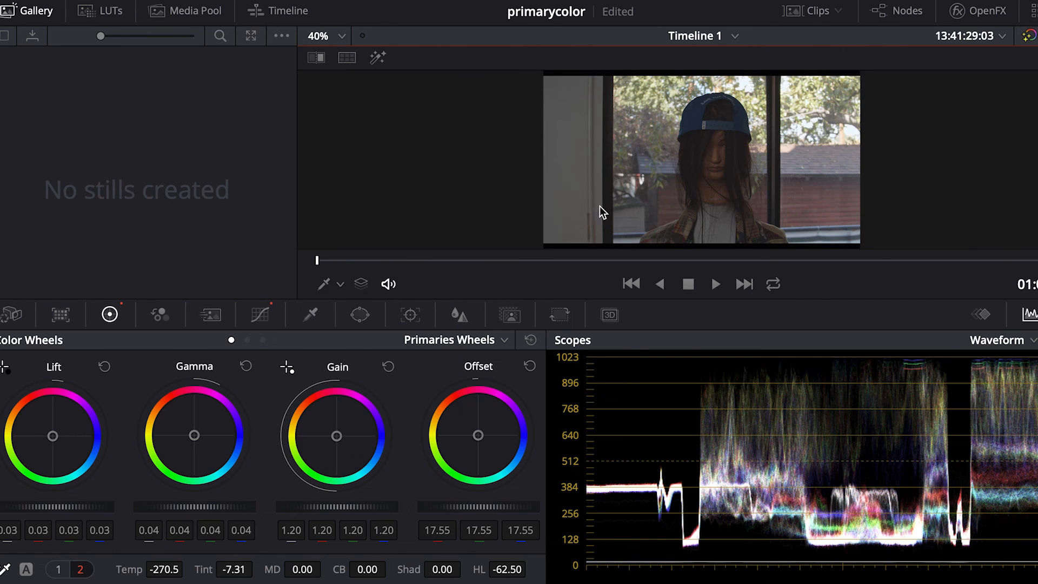
right_click(638, 174)
click(656, 187)
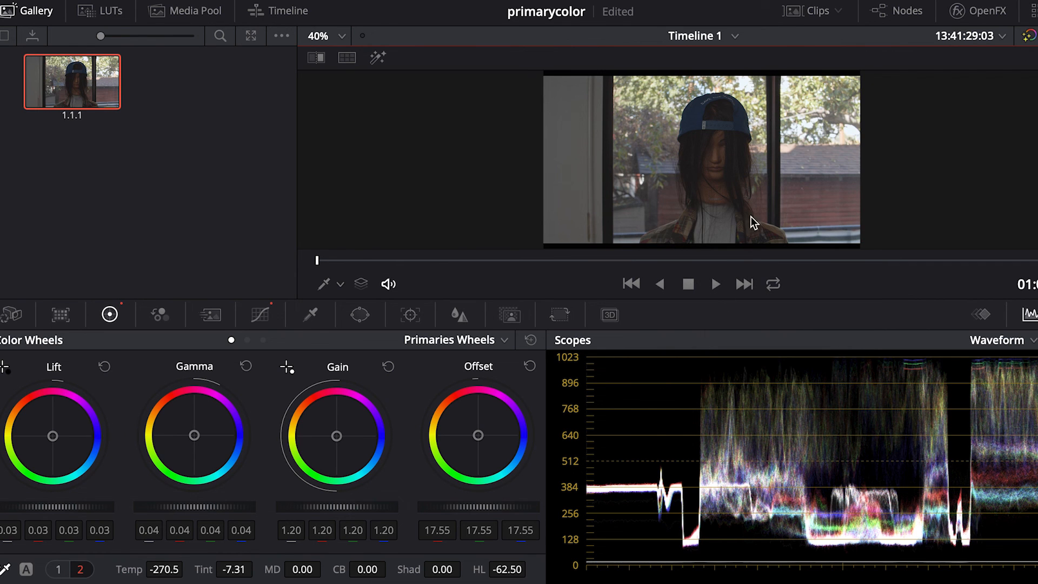
Show the timeline clips, select clip 02, and apply the grade from the gallery still 1.1.1 to it.
click(817, 16)
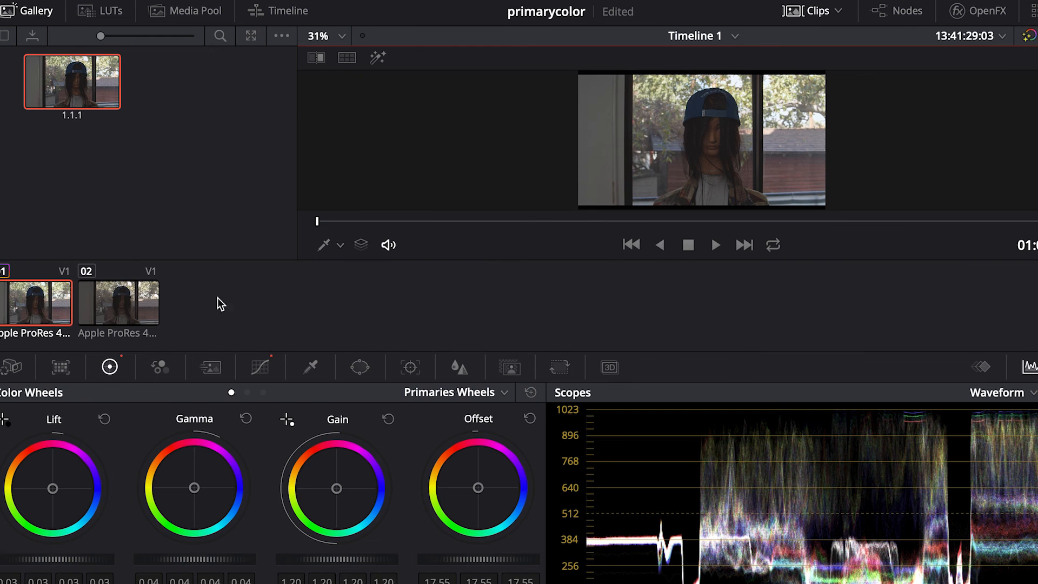
click(132, 316)
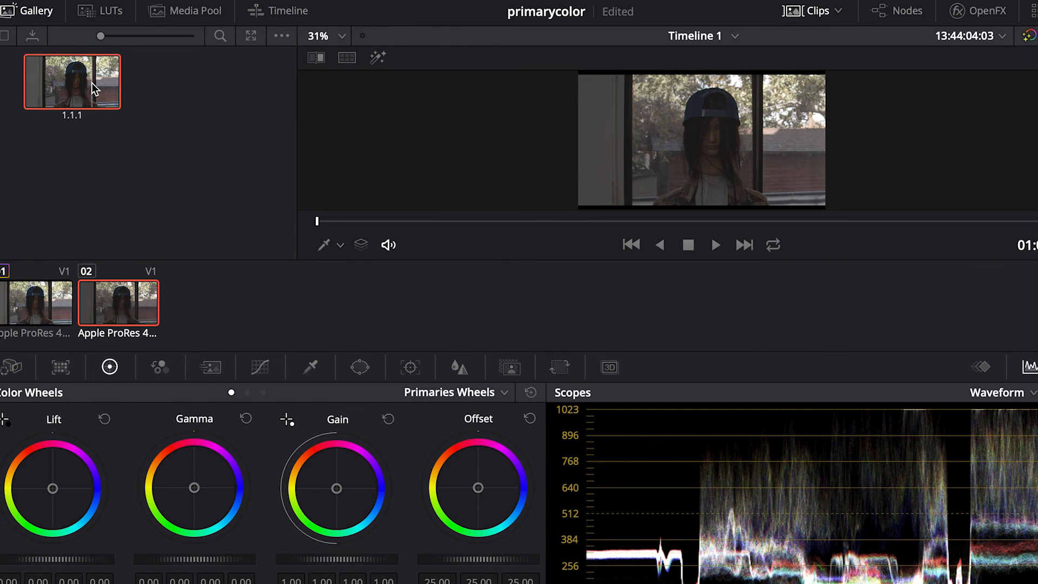
middle_click(74, 92)
right_click(72, 87)
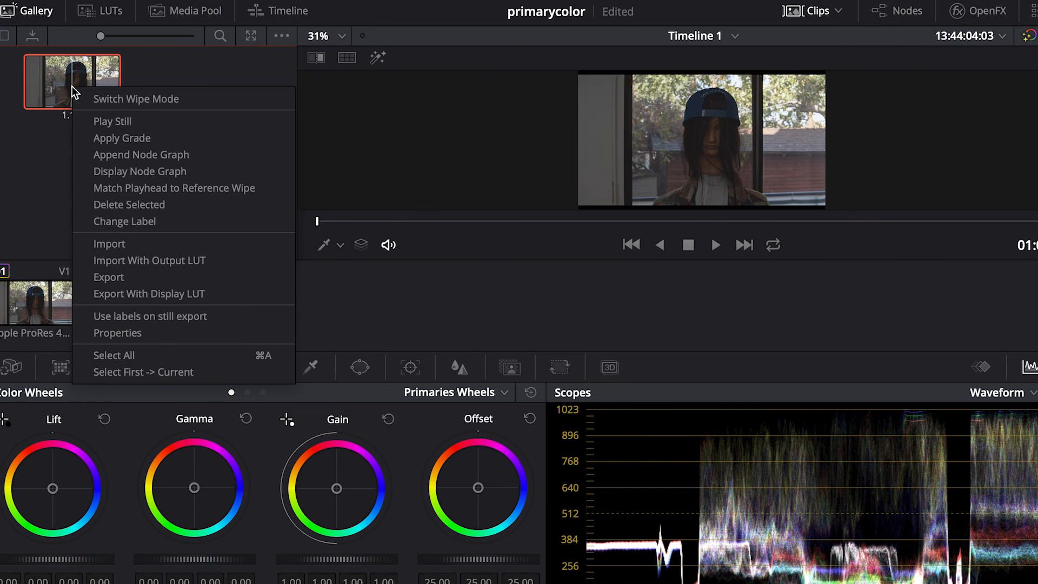
click(112, 137)
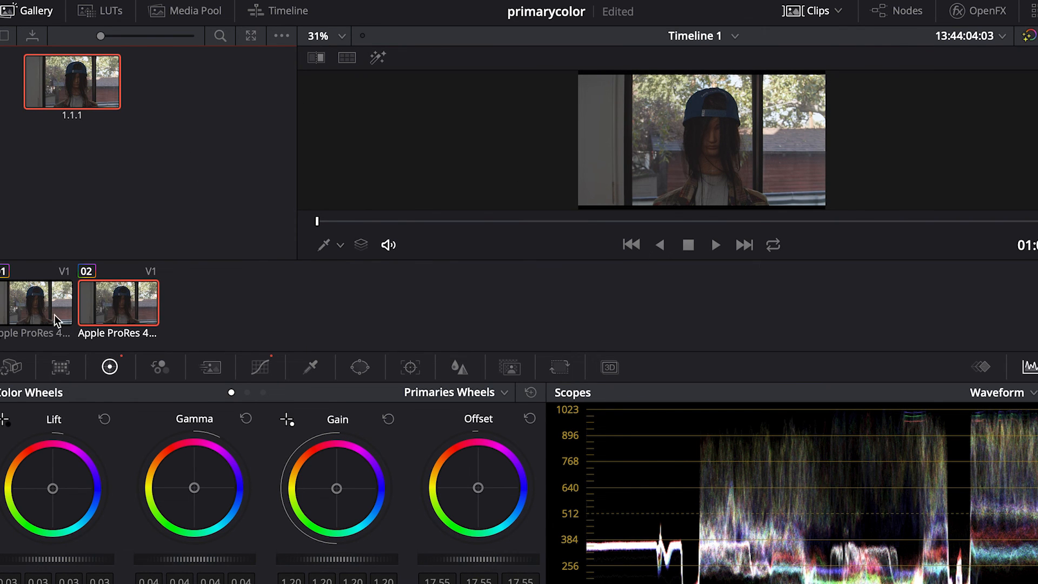
Switch back and forth between clips 01 and 02 to compare them, and compare clip 01 with its grade bypassed and enabled.
click(41, 300)
click(103, 303)
click(57, 307)
click(104, 307)
click(49, 307)
click(111, 309)
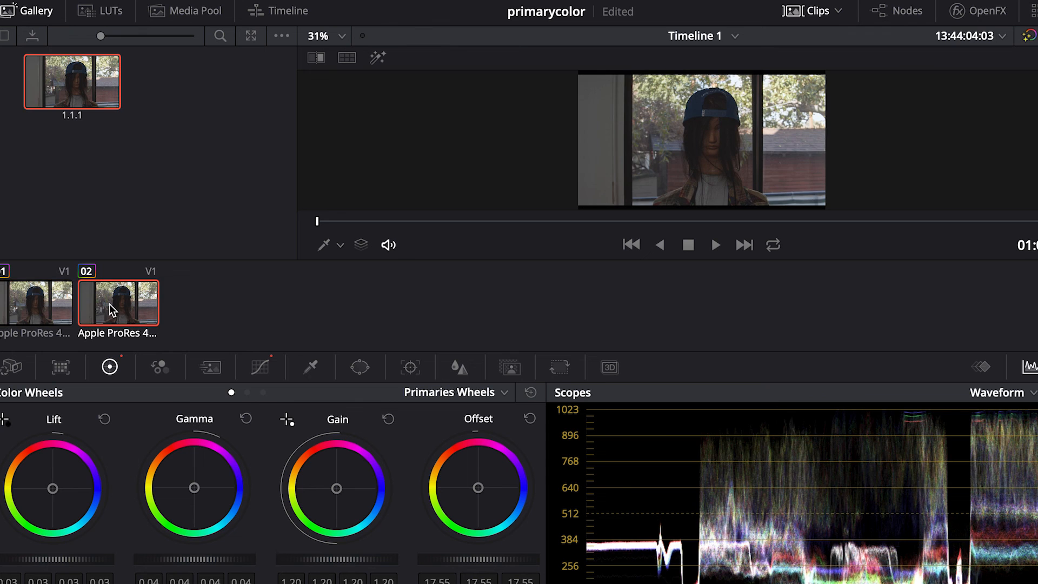
click(59, 300)
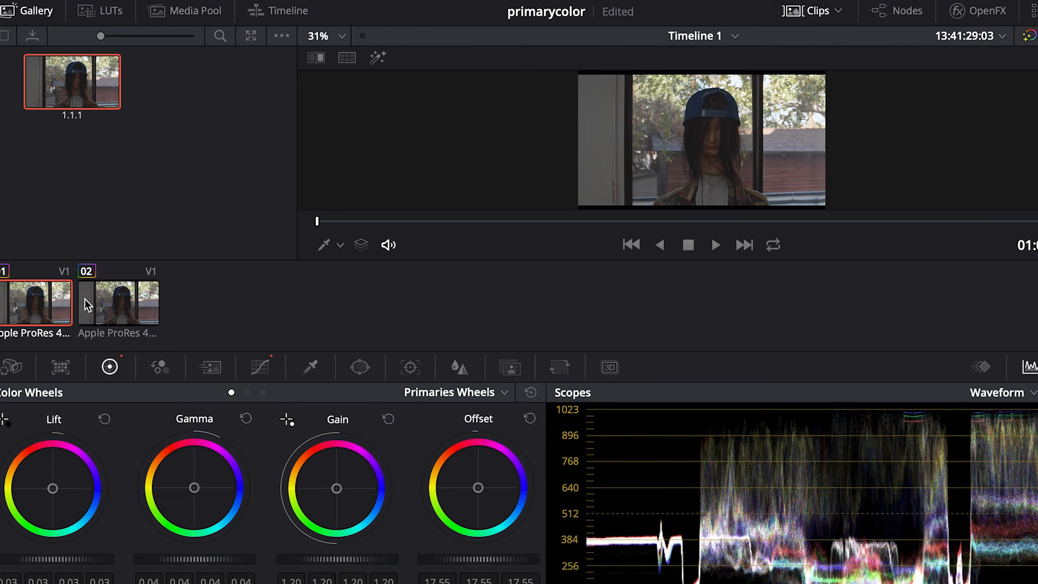
click(1028, 36)
click(1029, 37)
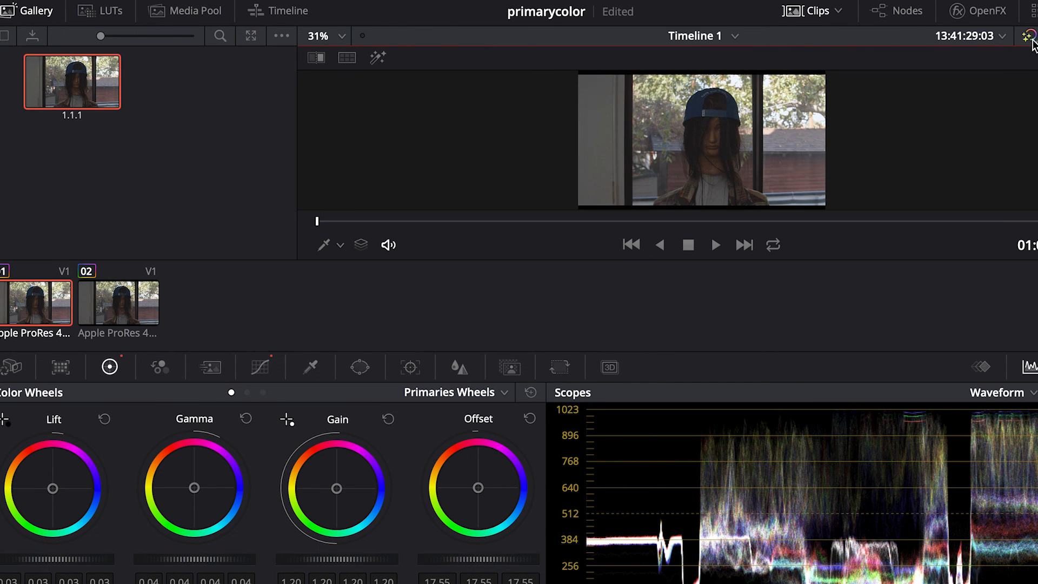